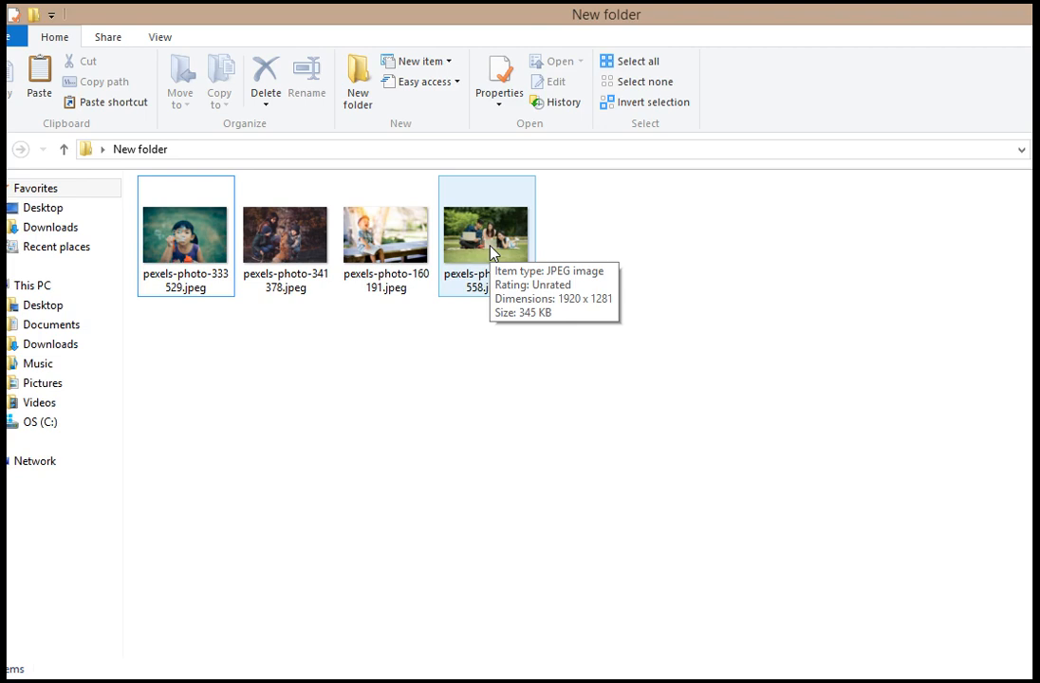
- Open pexels-photo-333529.jpeg in the photo viewer, look through the folder's photos, and close the viewer
{"action": "double_click", "coordinate": [145, 282]}
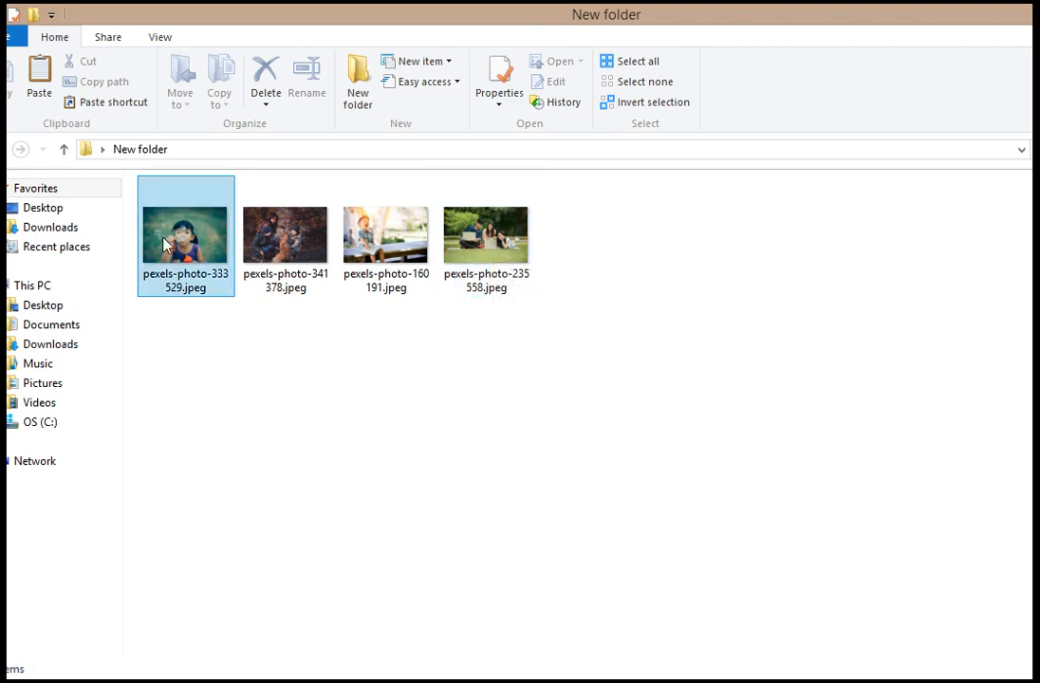
{"action": "left_click", "coordinate": [402, 612]}
{"action": "left_click", "coordinate": [401, 612]}
{"action": "left_click", "coordinate": [401, 612]}
{"action": "left_click", "coordinate": [401, 612]}
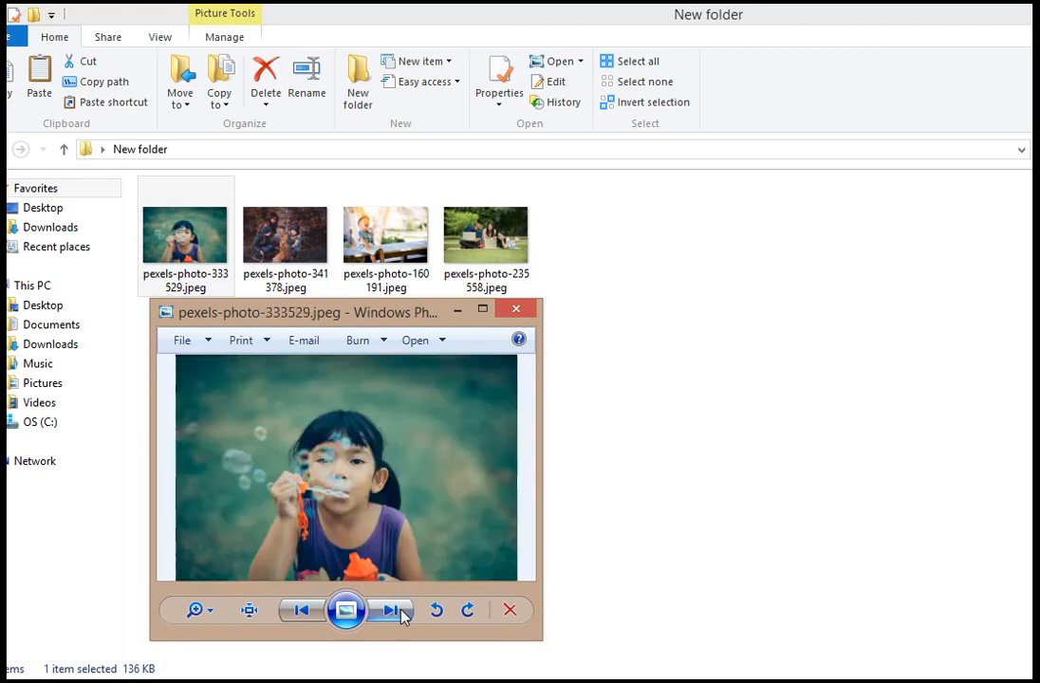
{"action": "left_click", "coordinate": [516, 308]}
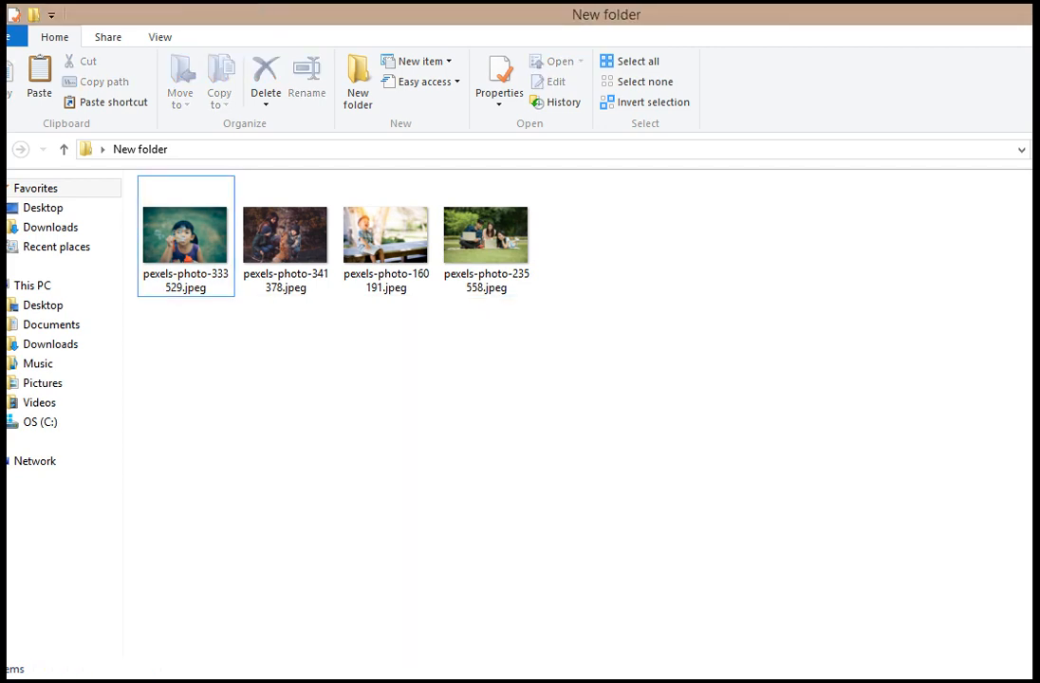
{"action": "key", "text": "Return"}
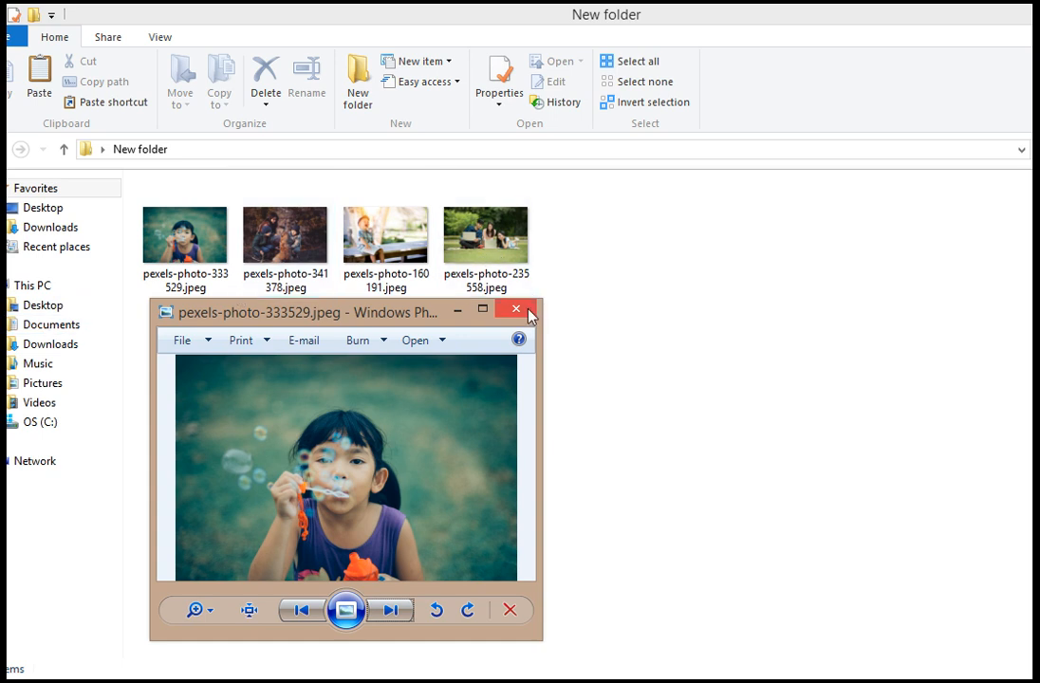
{"action": "left_click", "coordinate": [527, 309]}
- Open pexels-photo-333529.jpeg in Photoshop, minimize the topics document, and move the photo's window into clear view
{"action": "left_click_drag", "start_coordinate": [198, 246], "coordinate": [79, 572]}
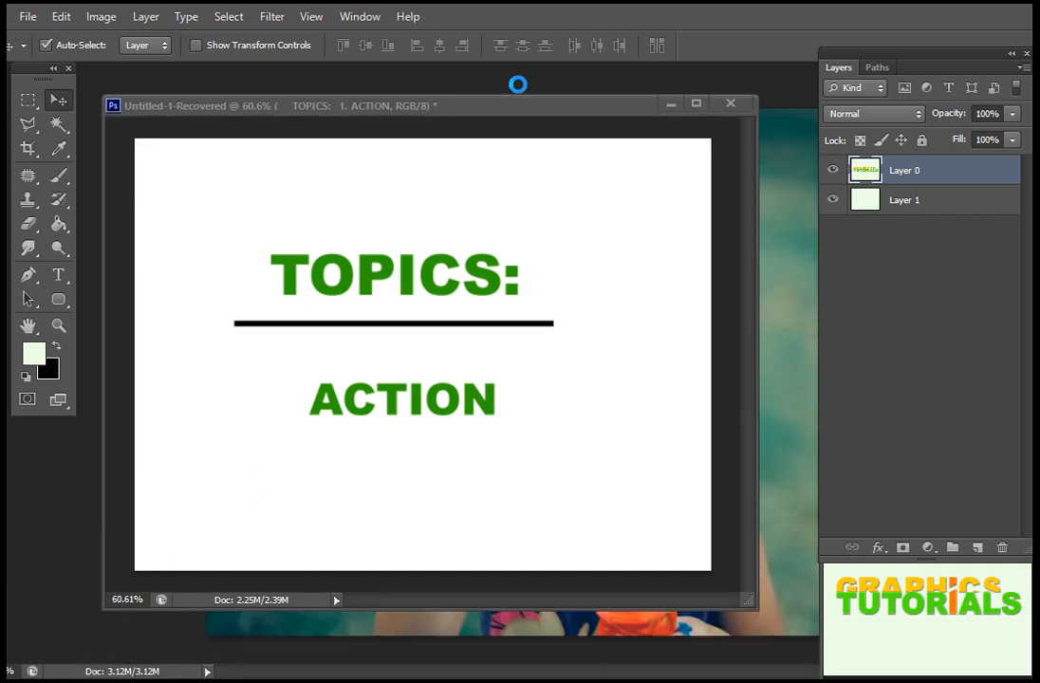
{"action": "left_click", "coordinate": [669, 105]}
{"action": "left_click_drag", "start_coordinate": [167, 76], "coordinate": [366, 123]}
- Display the list of recorded Photoshop actions beside the photo
{"action": "left_click", "coordinate": [362, 16]}
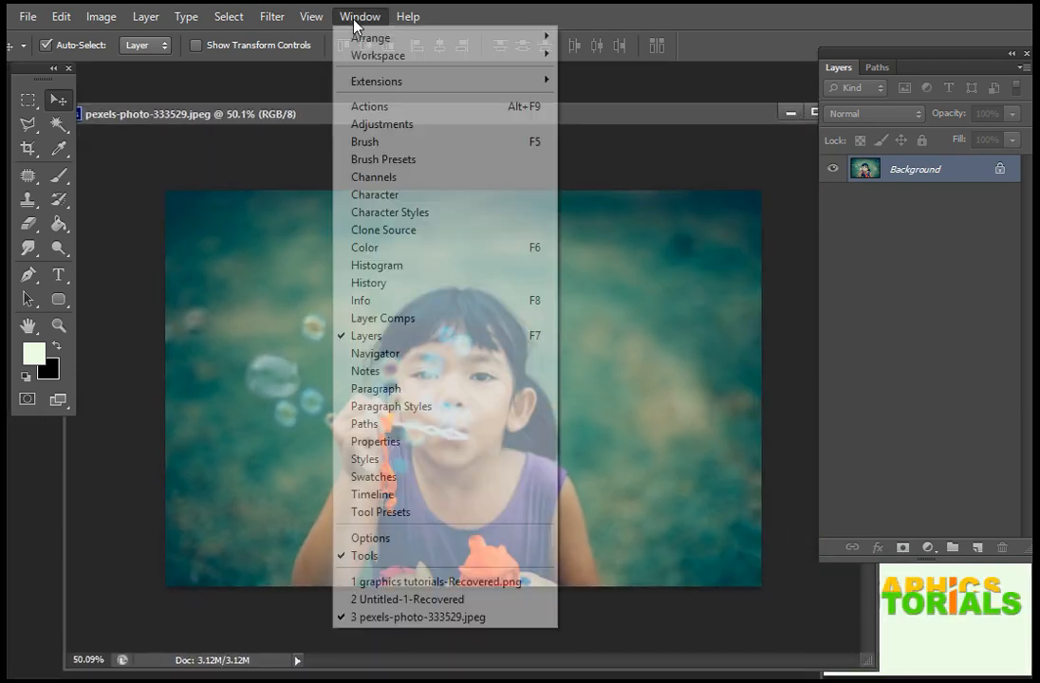
{"action": "left_click", "coordinate": [404, 107]}
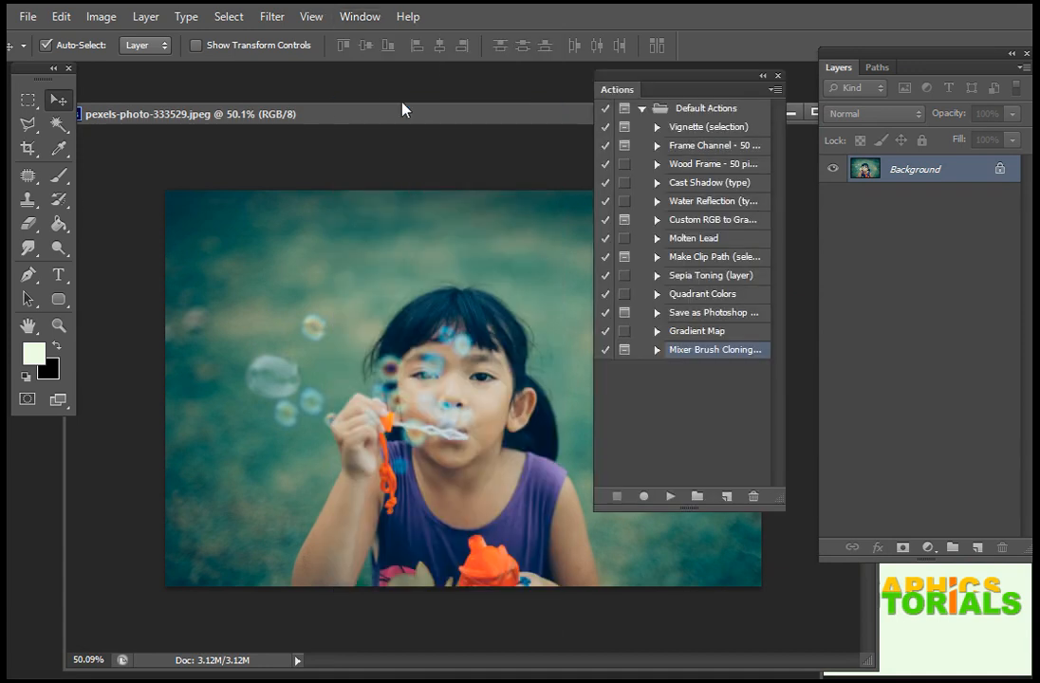
{"action": "left_click", "coordinate": [777, 75]}
{"action": "left_click", "coordinate": [360, 16]}
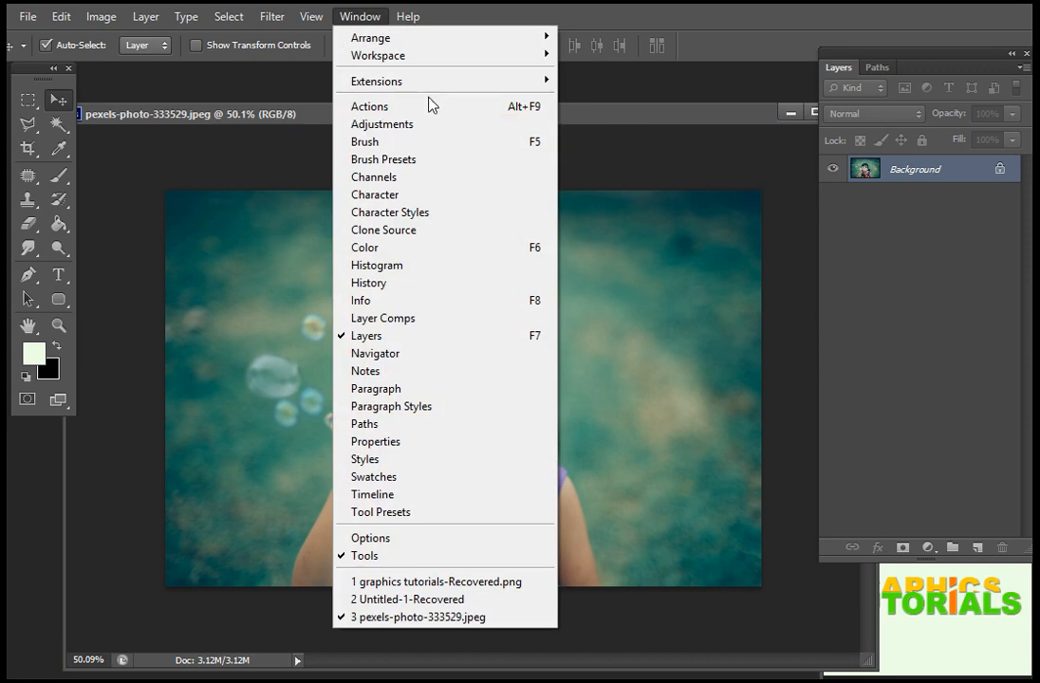
{"action": "left_click", "coordinate": [431, 107]}
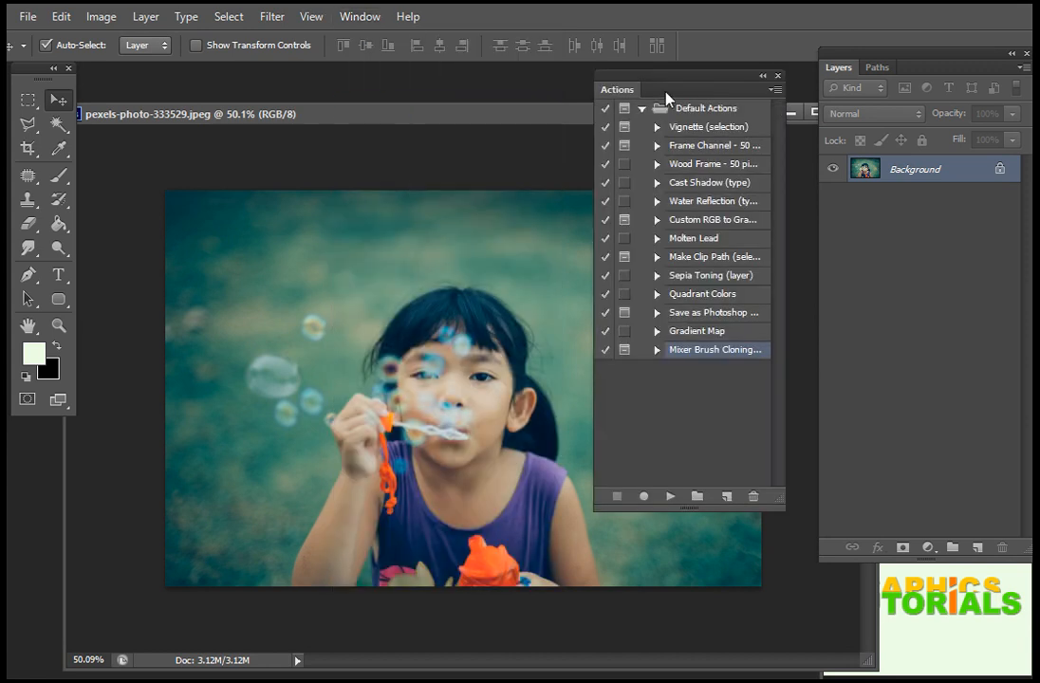
- Create an action named "dim and des" in the Default Actions set and start recording it
{"action": "left_click", "coordinate": [725, 496]}
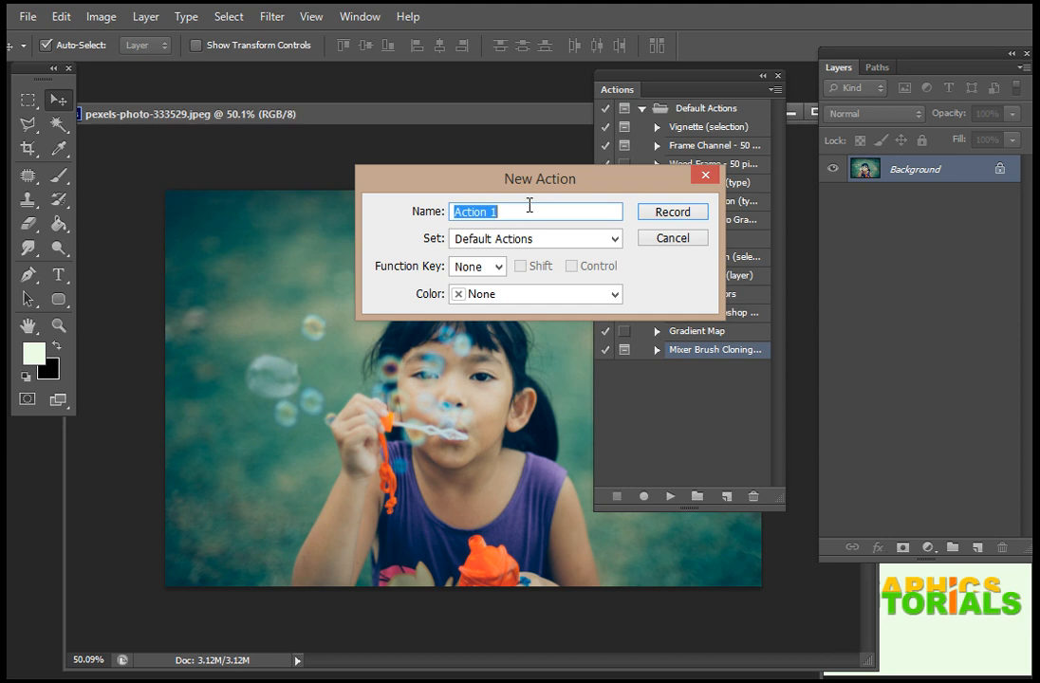
{"action": "type", "text": "dim and des"}
{"action": "left_click", "coordinate": [685, 222]}
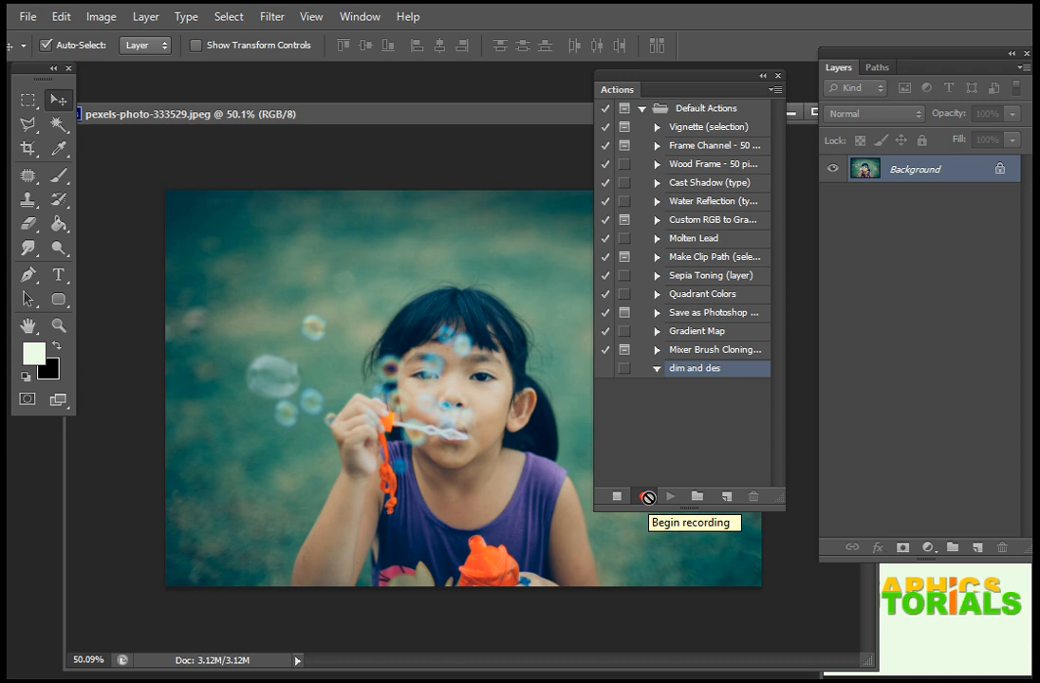
- Open the photo's Image Size settings and enter a width of 800 pixels and a height of 600 pixels
{"action": "right_click", "coordinate": [363, 115]}
{"action": "left_click", "coordinate": [422, 146]}
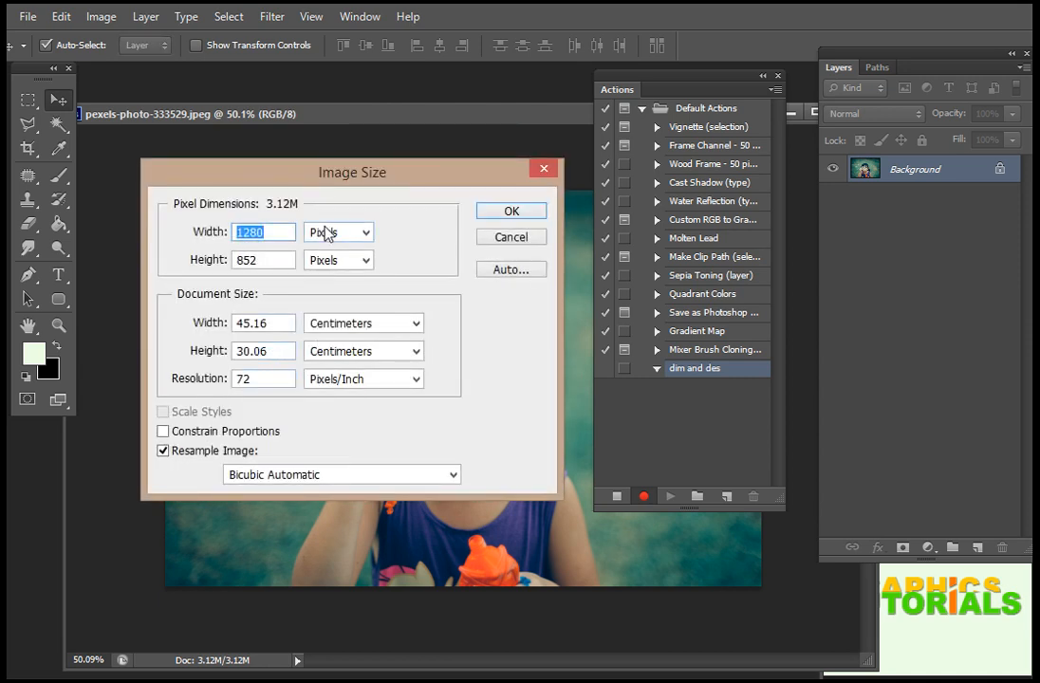
{"action": "type", "text": "800"}
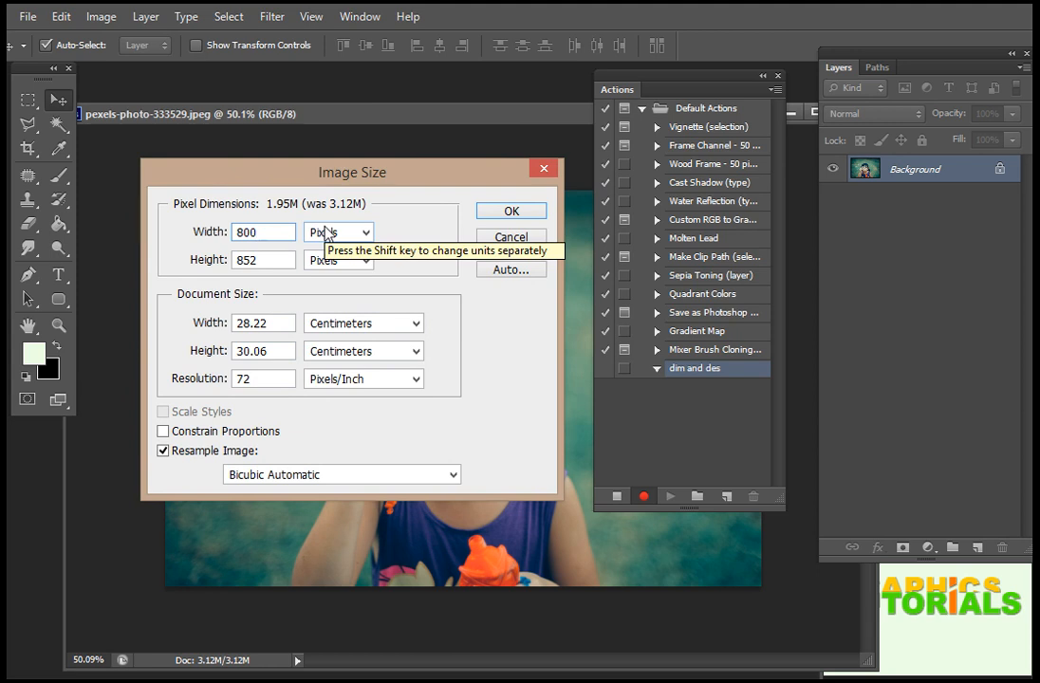
{"action": "double_click", "coordinate": [267, 260]}
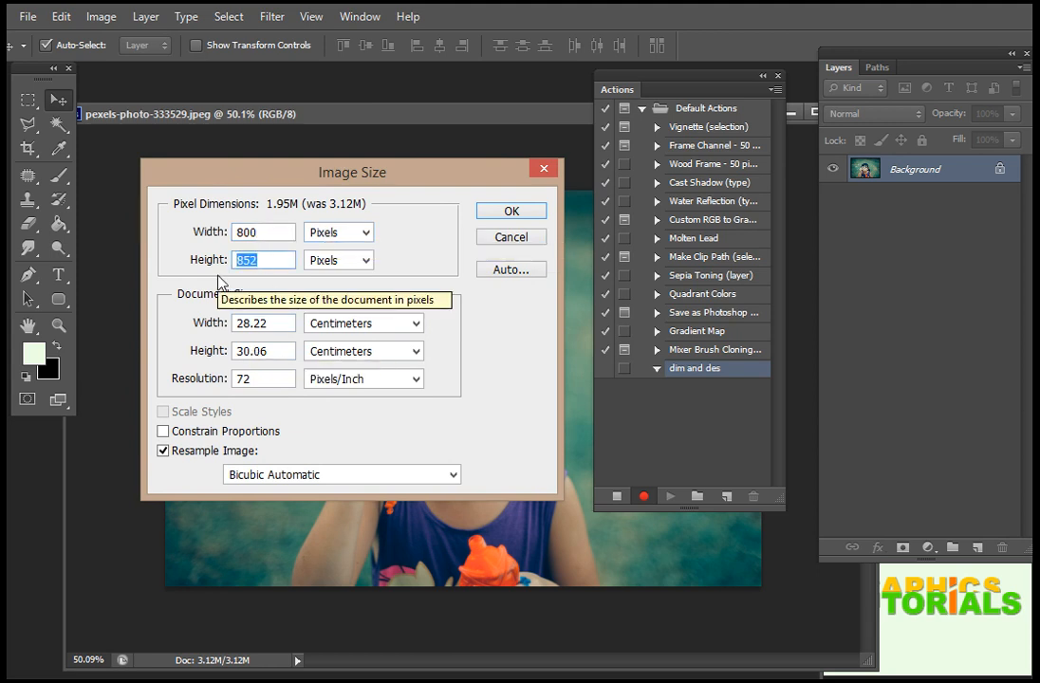
{"action": "type", "text": "600"}
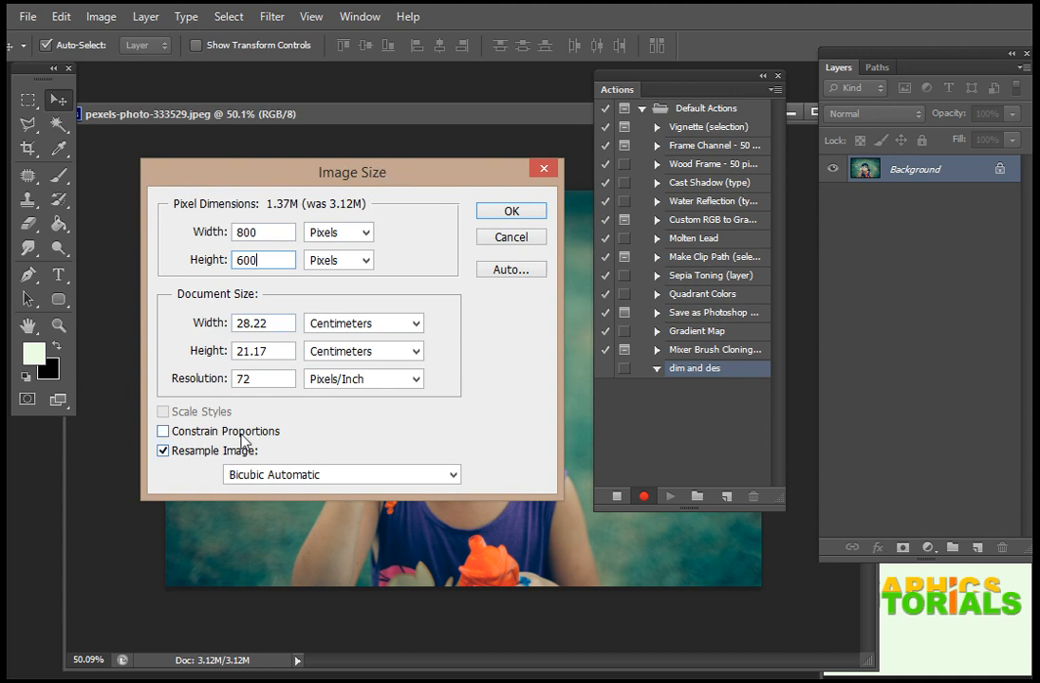
- Enable Constrain Proportions and Scale Styles for the resize and set the width to 800 pixels
{"action": "left_click", "coordinate": [177, 433]}
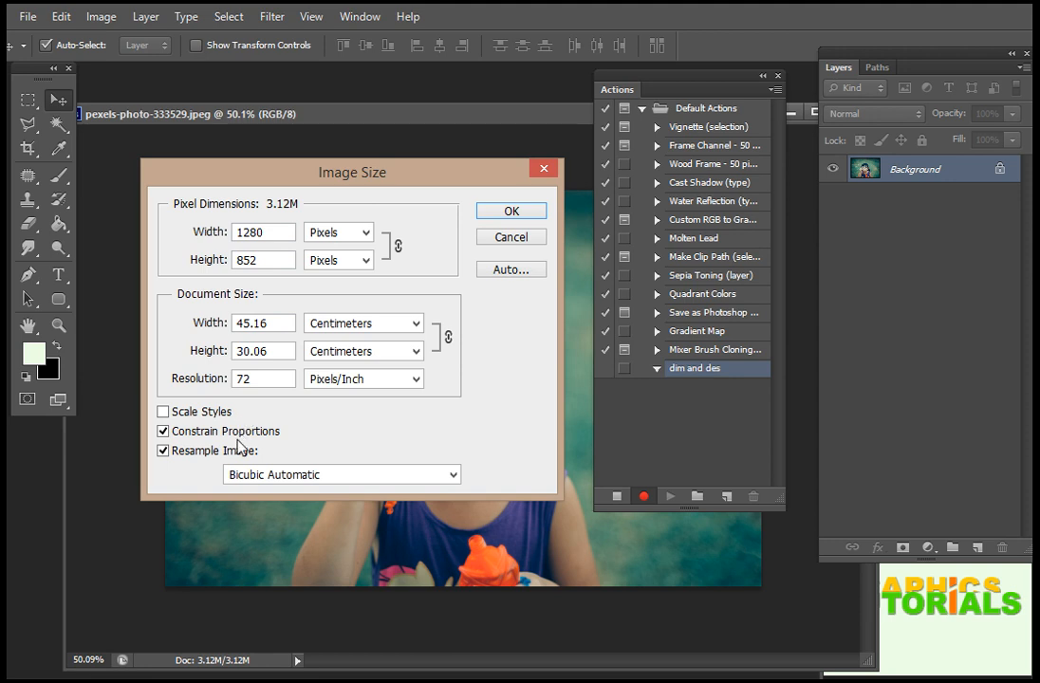
{"action": "left_click", "coordinate": [163, 412]}
{"action": "double_click", "coordinate": [274, 232]}
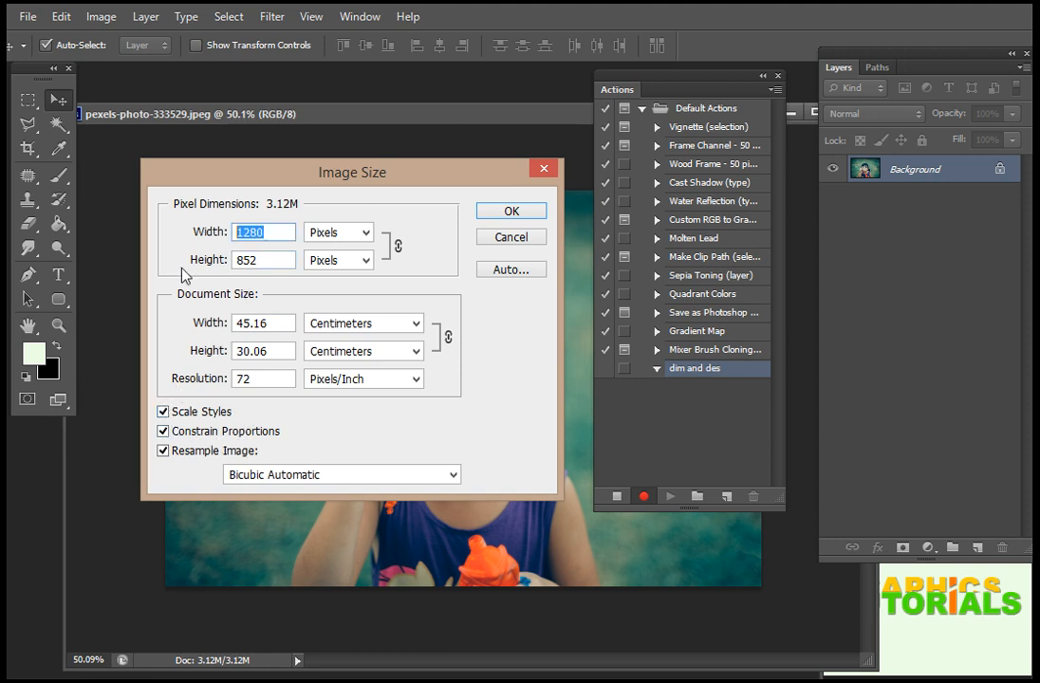
{"action": "type", "text": "800"}
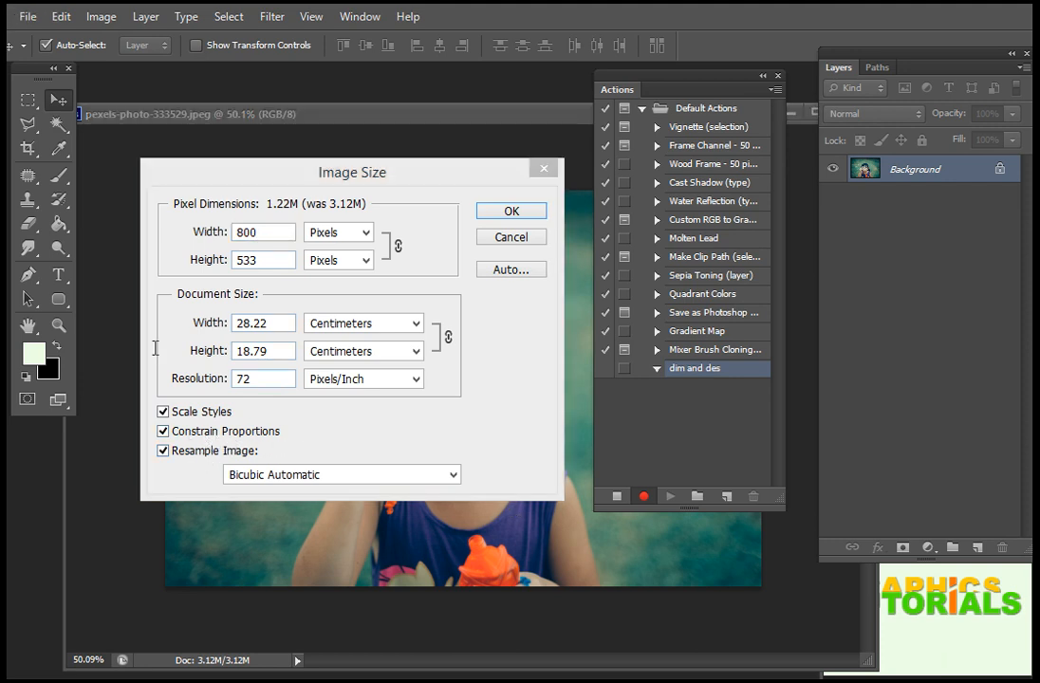
- Disable Constrain Proportions, set the height to 600 pixels, and apply the new image size
{"action": "left_click", "coordinate": [164, 432]}
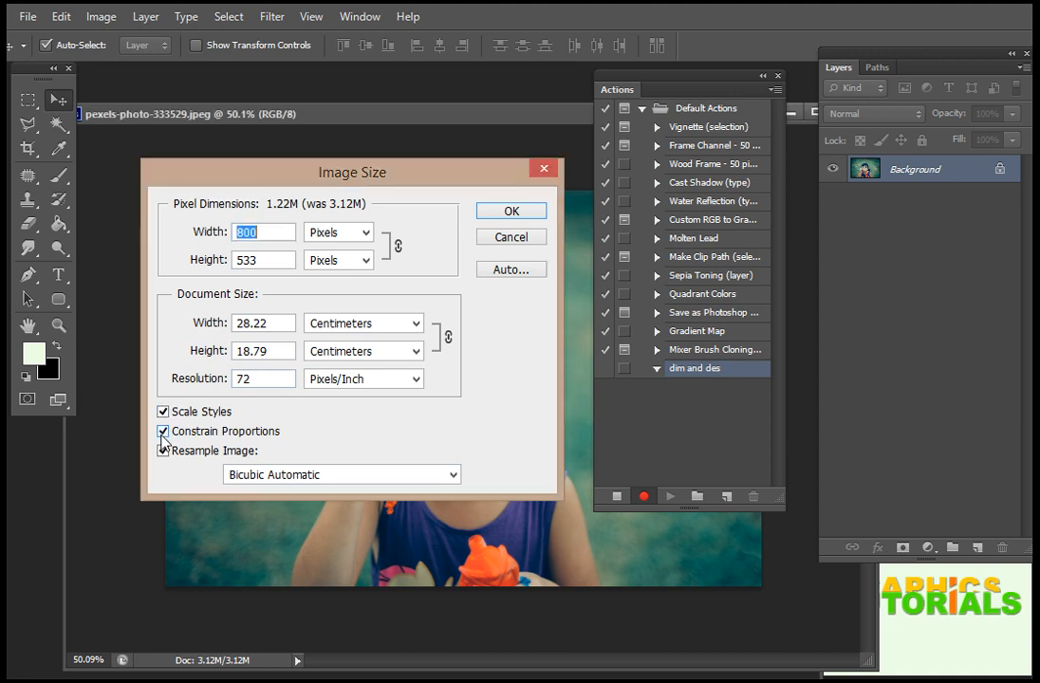
{"action": "left_click", "coordinate": [163, 433]}
{"action": "key", "text": "Tab"}
{"action": "type", "text": "600"}
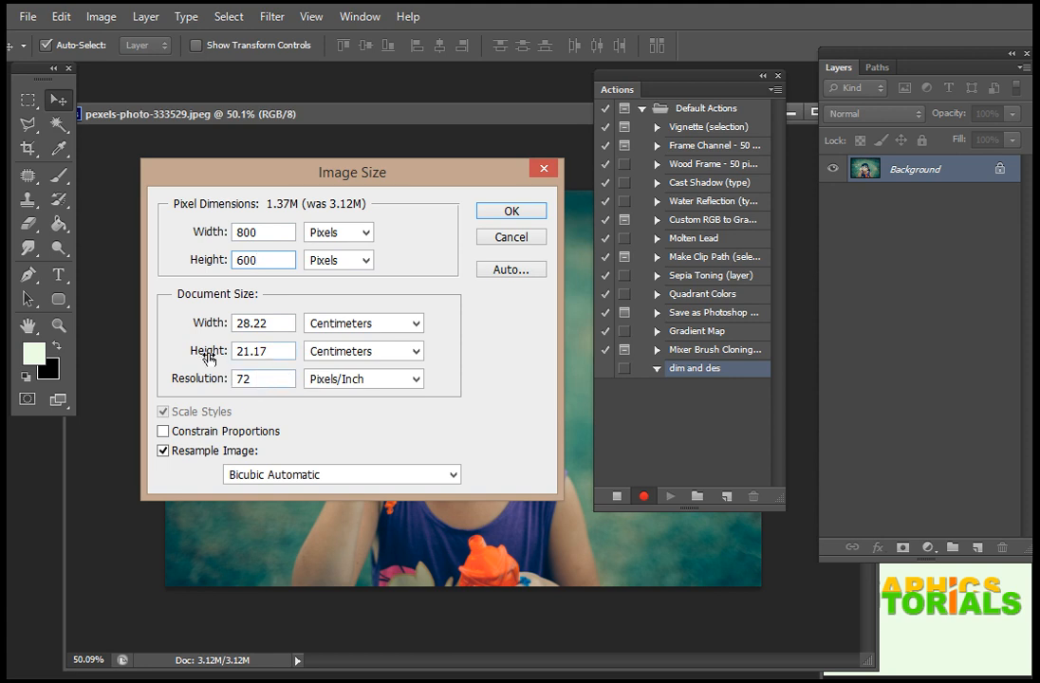
{"action": "left_click", "coordinate": [528, 217]}
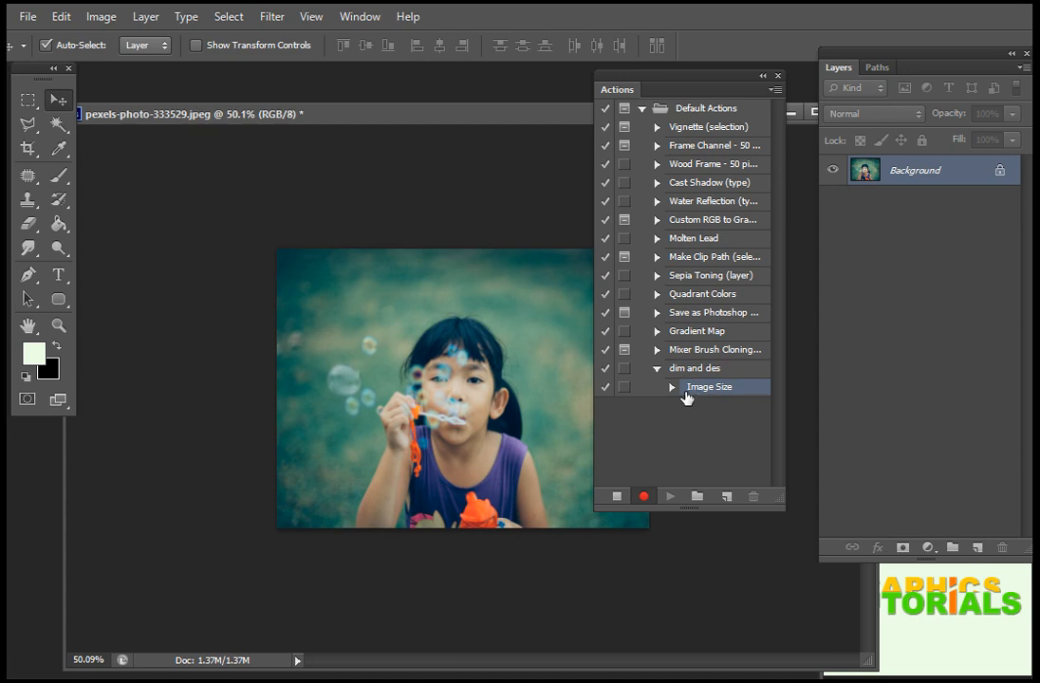
- Expand the recorded Image Size entry to check its values and desaturate the photo
{"action": "left_click", "coordinate": [672, 387]}
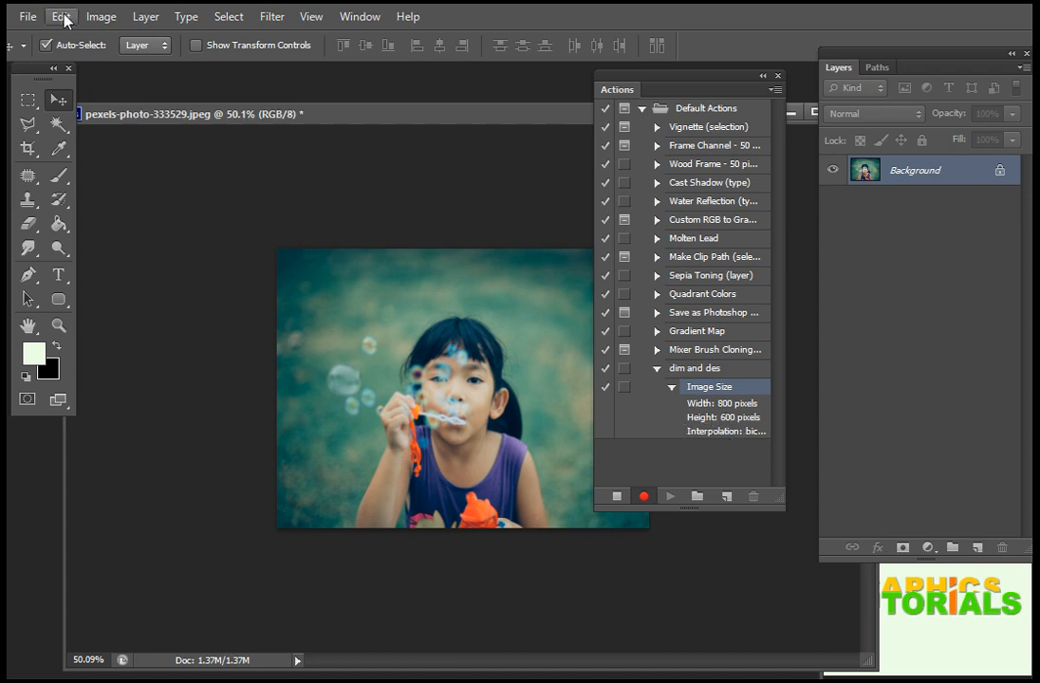
{"action": "left_click", "coordinate": [95, 19]}
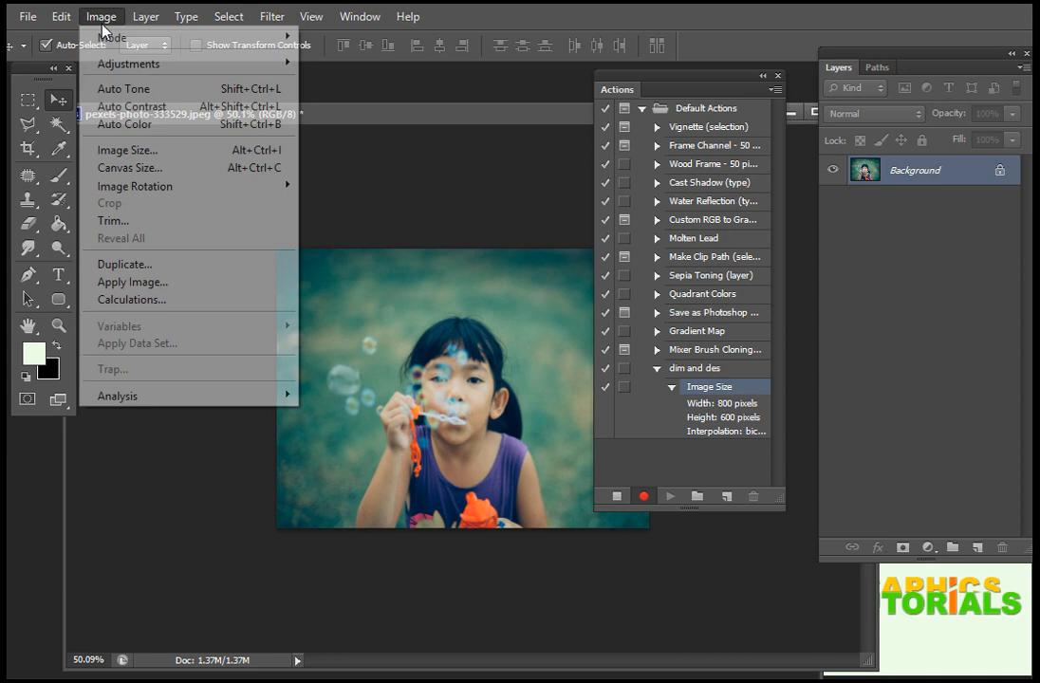
{"action": "mouse_move", "coordinate": [140, 76]}
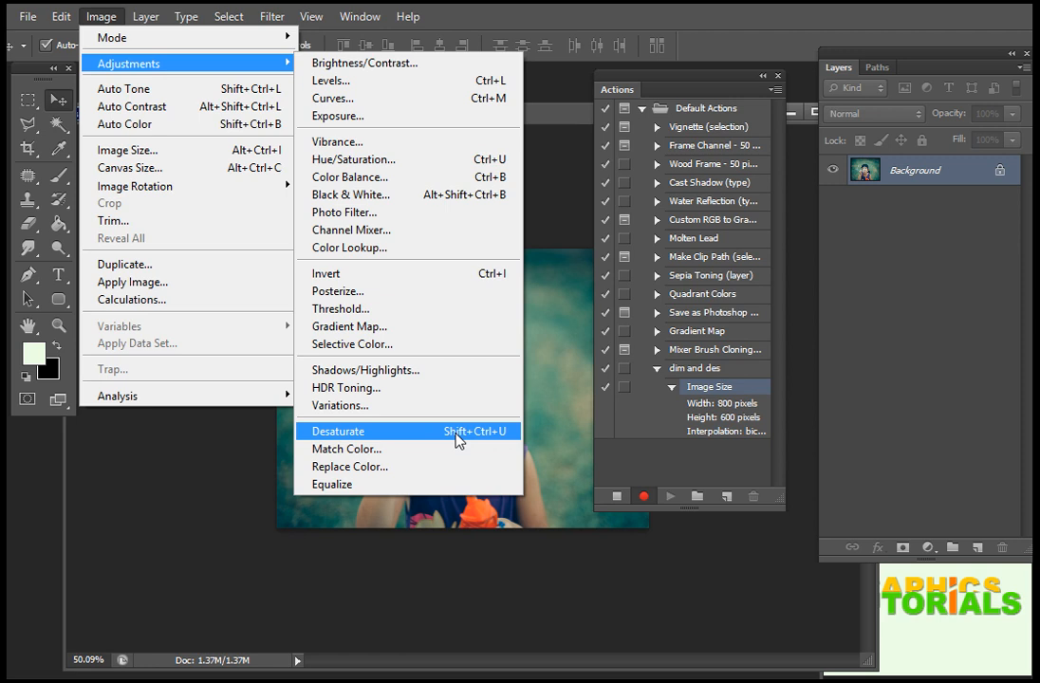
{"action": "left_click", "coordinate": [459, 432]}
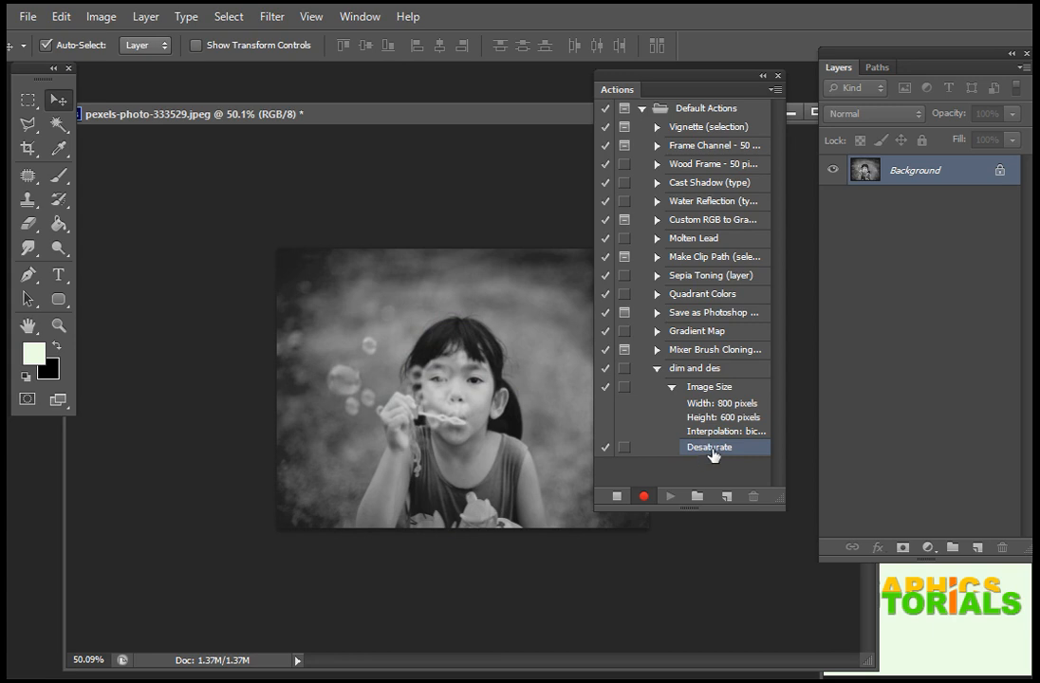
- Save the photo over its original JPEG at maximum quality 12 with the Baseline ("Standard") format
{"action": "left_click", "coordinate": [28, 18]}
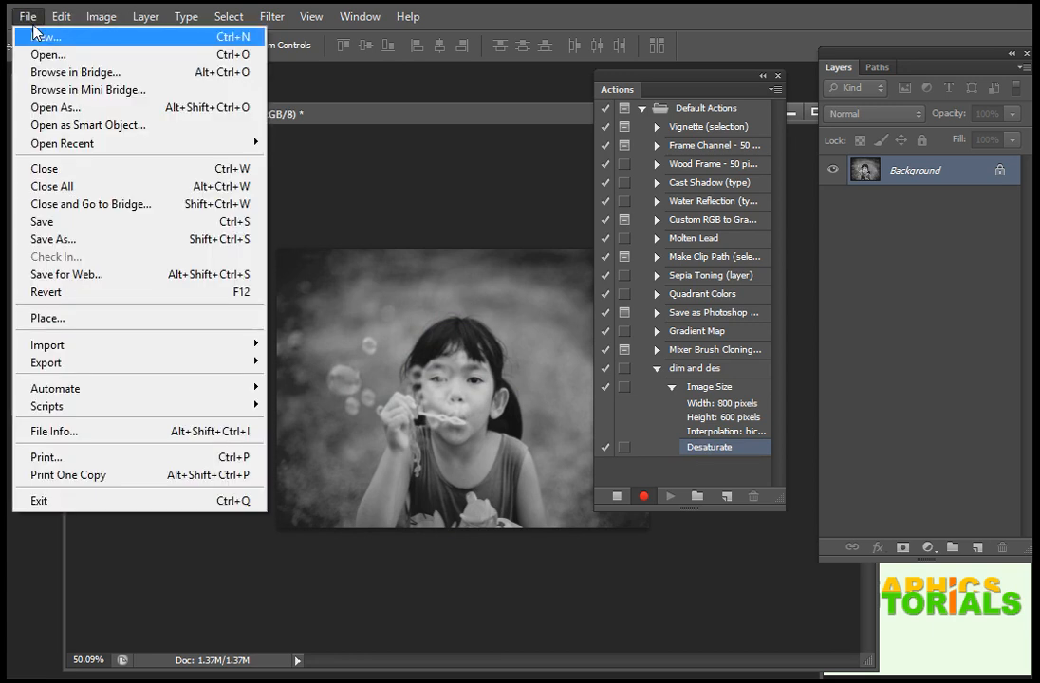
{"action": "left_click", "coordinate": [101, 222]}
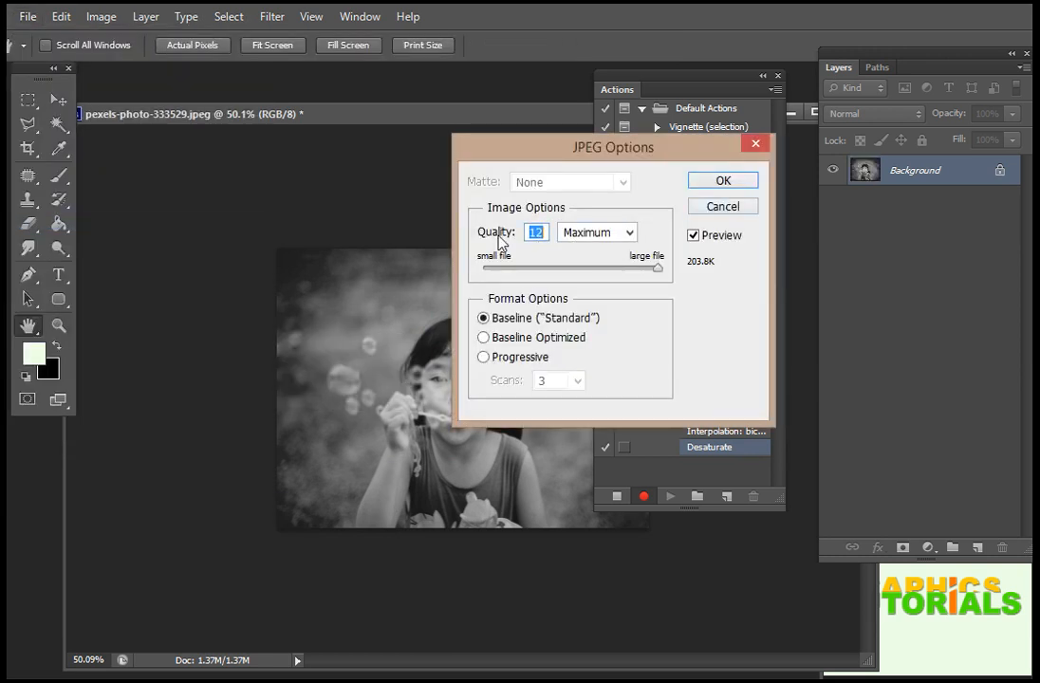
{"action": "left_click", "coordinate": [699, 188]}
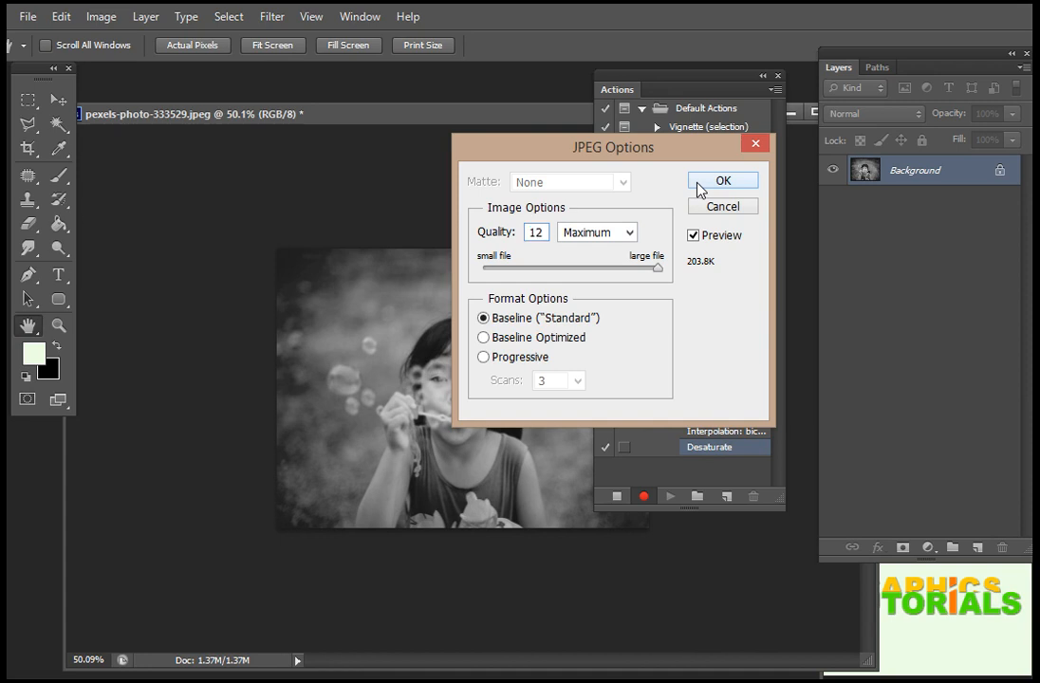
- Close the saved photo's document so that it is recorded too, and stop recording the "dim and des" action
{"action": "left_click", "coordinate": [28, 16]}
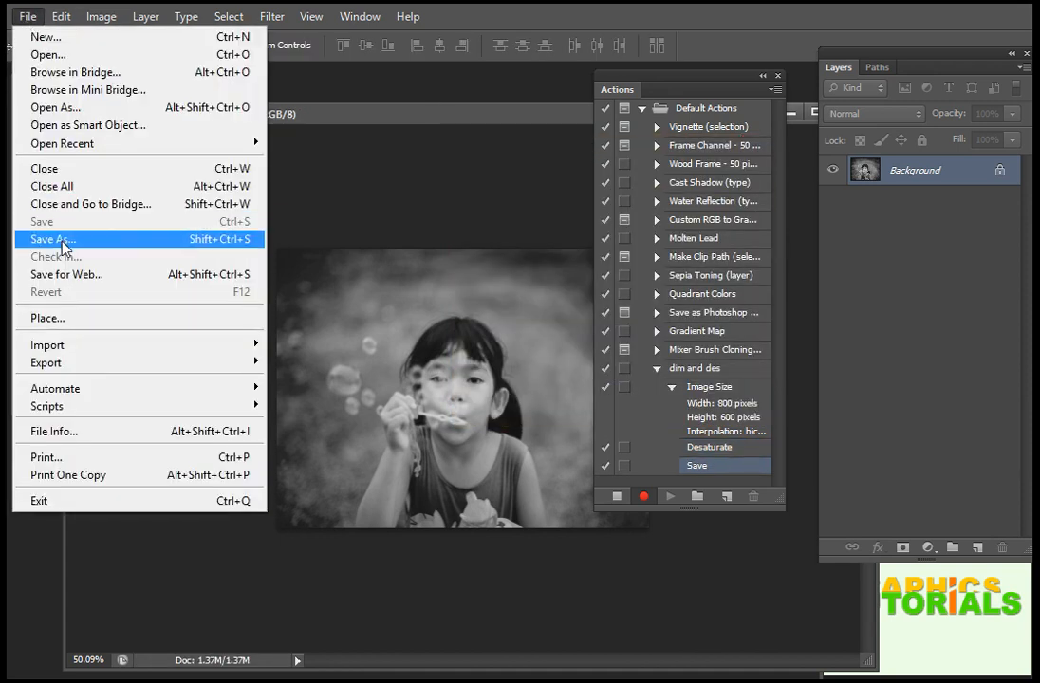
{"action": "left_click", "coordinate": [457, 116]}
{"action": "left_click_drag", "start_coordinate": [457, 115], "coordinate": [206, 199]}
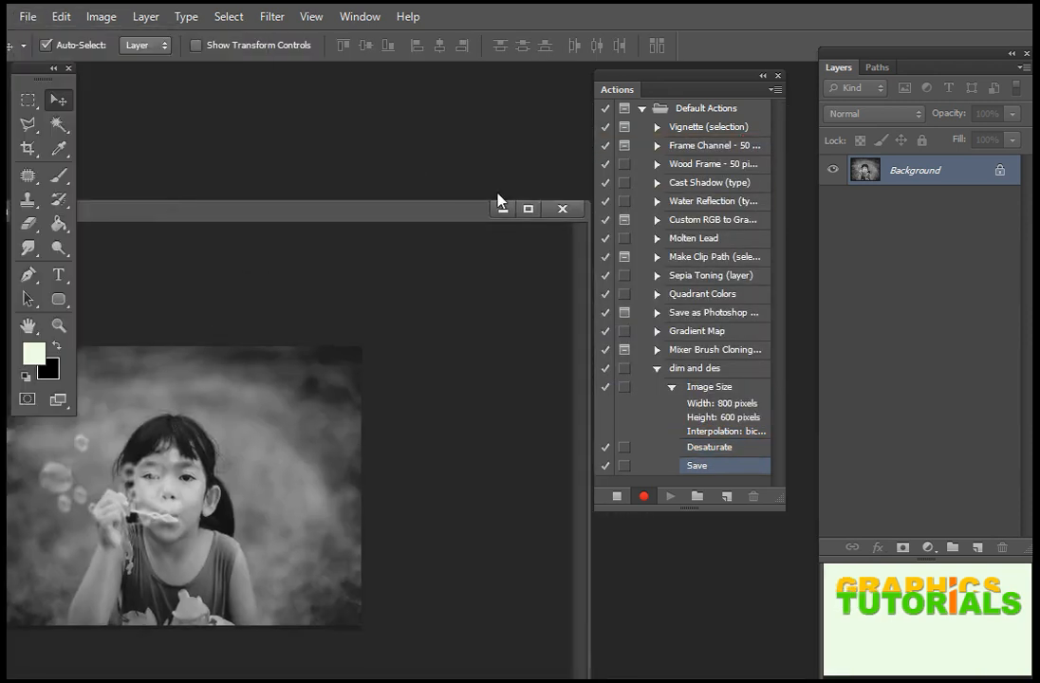
{"action": "left_click", "coordinate": [561, 209]}
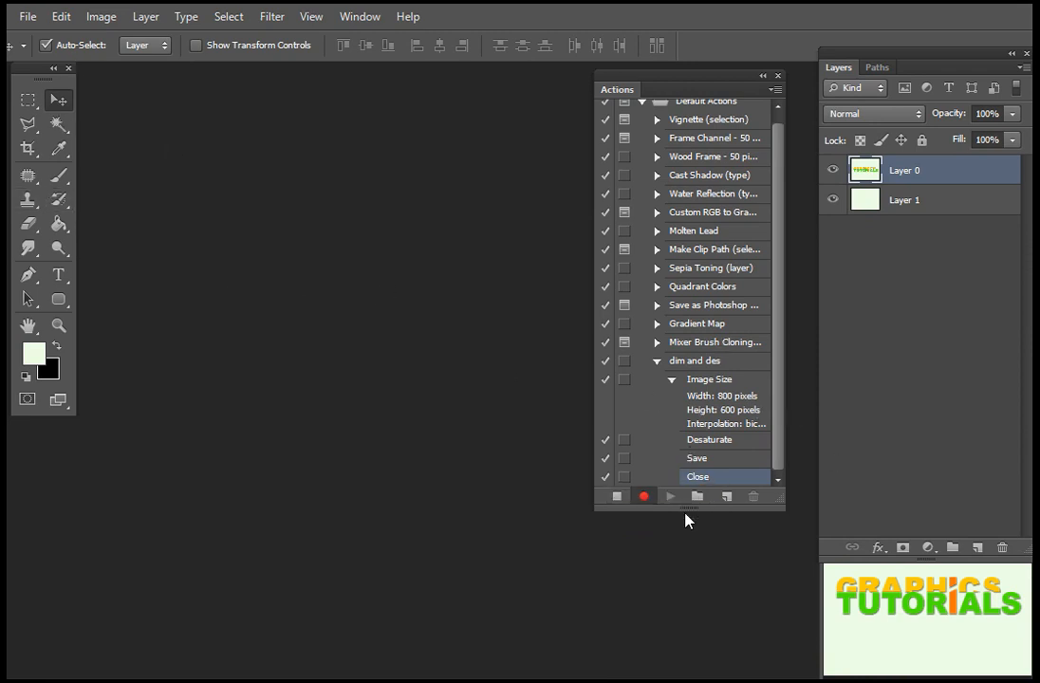
{"action": "left_click", "coordinate": [613, 499]}
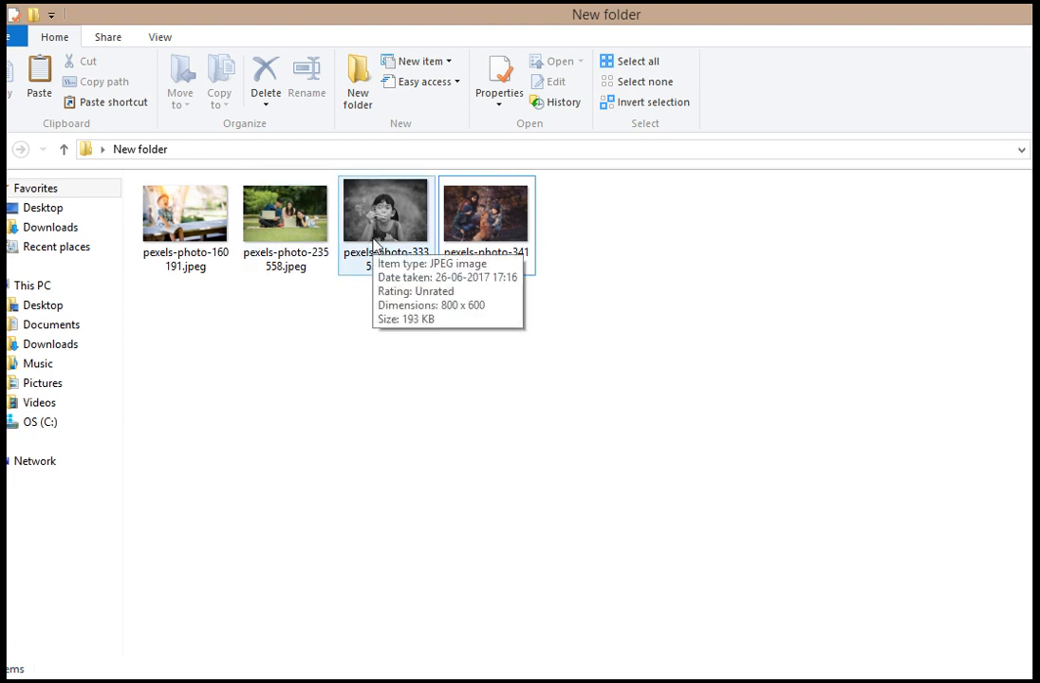
- Open the edited pexels-photo-333529.jpeg from New folder in the photo viewer to check it, and close the viewer
{"action": "double_click", "coordinate": [375, 244]}
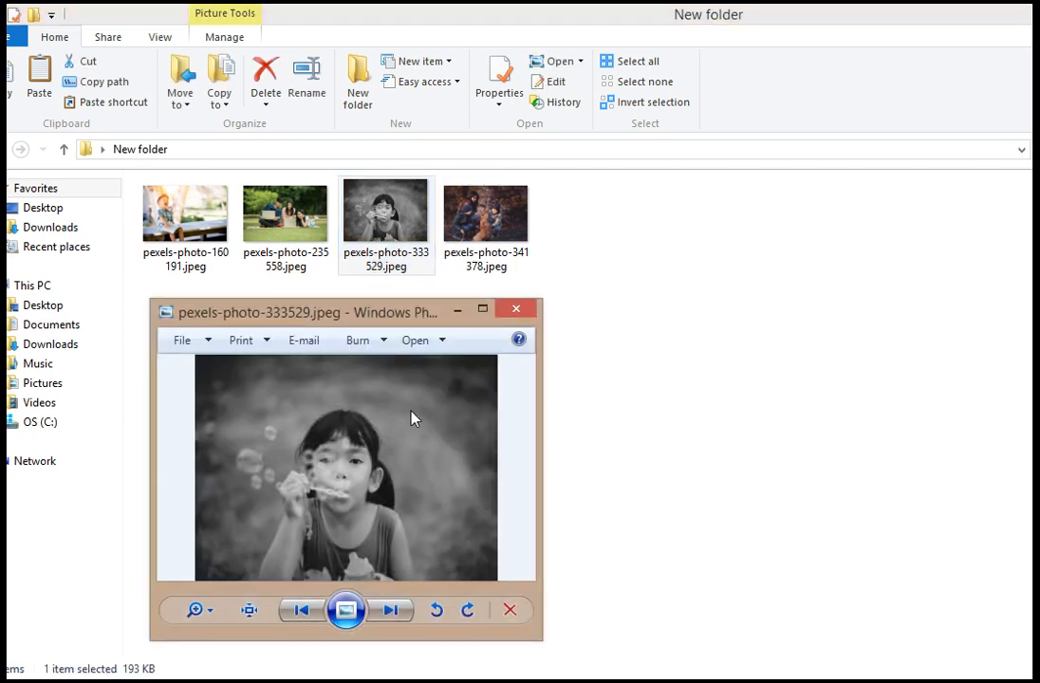
{"action": "left_click", "coordinate": [525, 316]}
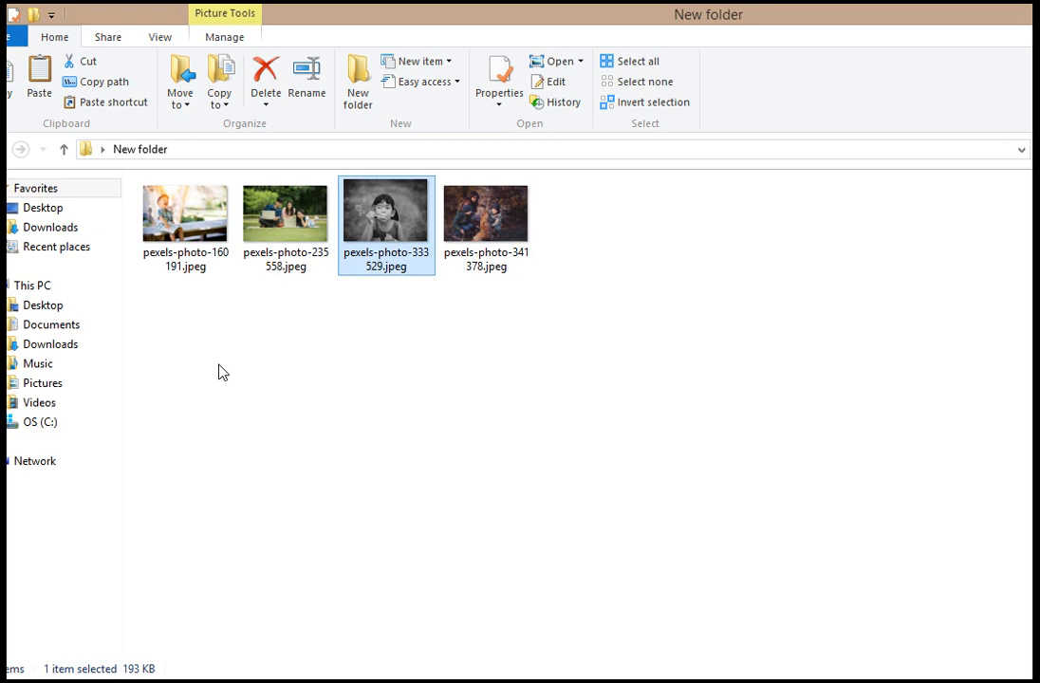
- Select the three remaining photos in New folder, pexels-photo-160191, 235558 and 341378, and open them in Photoshop
{"action": "left_click", "coordinate": [202, 219]}
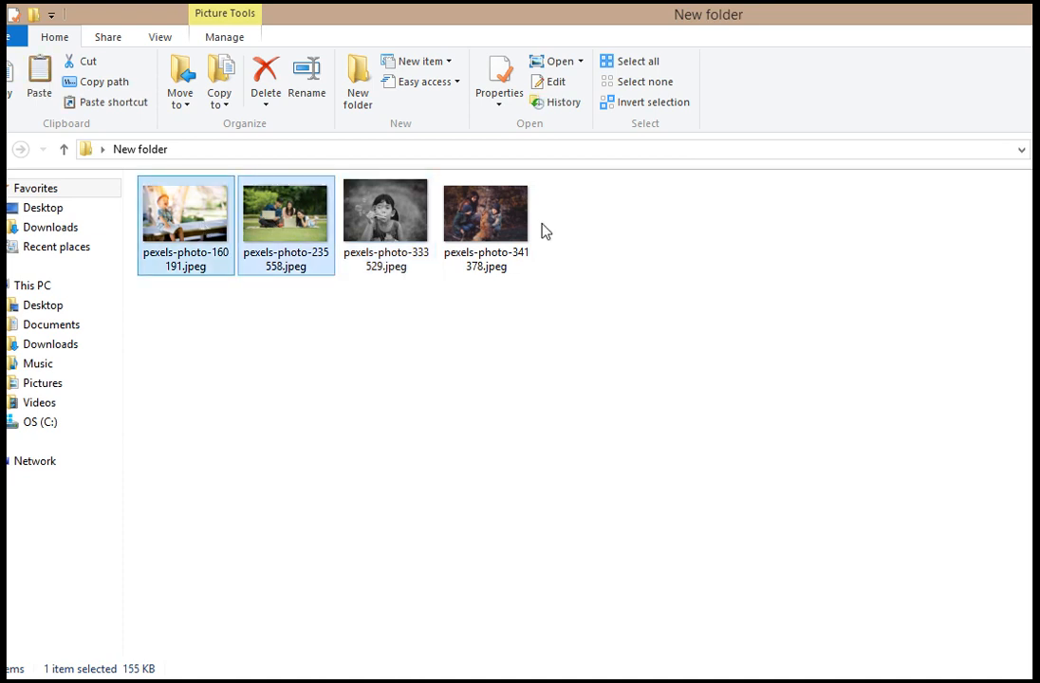
{"action": "left_click", "coordinate": [470, 256], "text": "ctrl"}
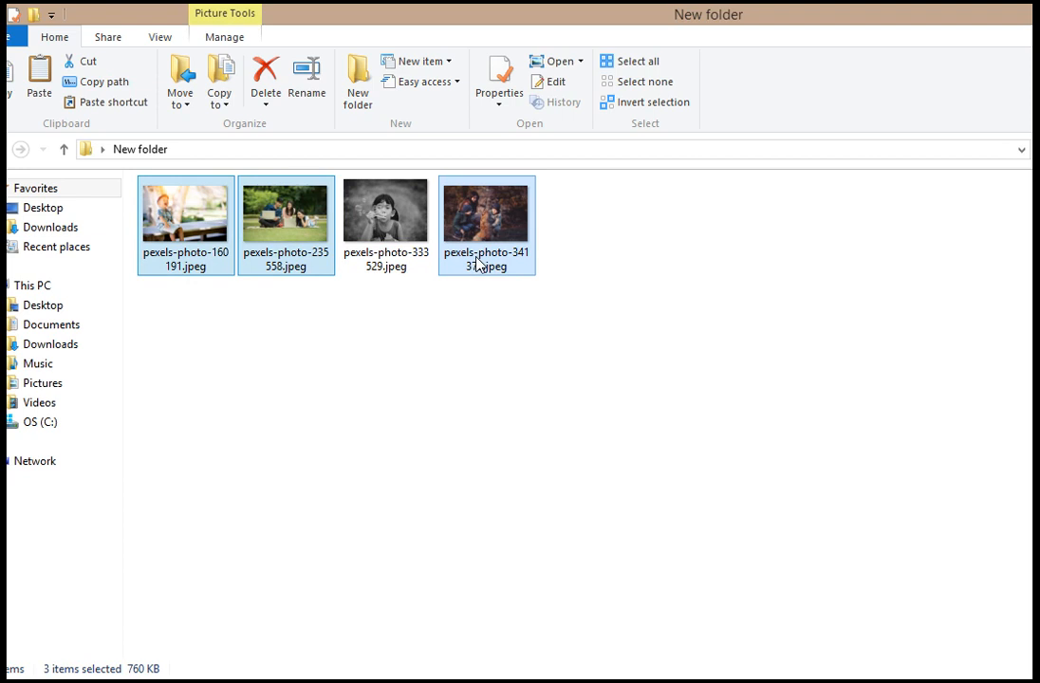
{"action": "mouse_move", "coordinate": [122, 674]}
{"action": "left_click_drag", "start_coordinate": [122, 674], "coordinate": [263, 383]}
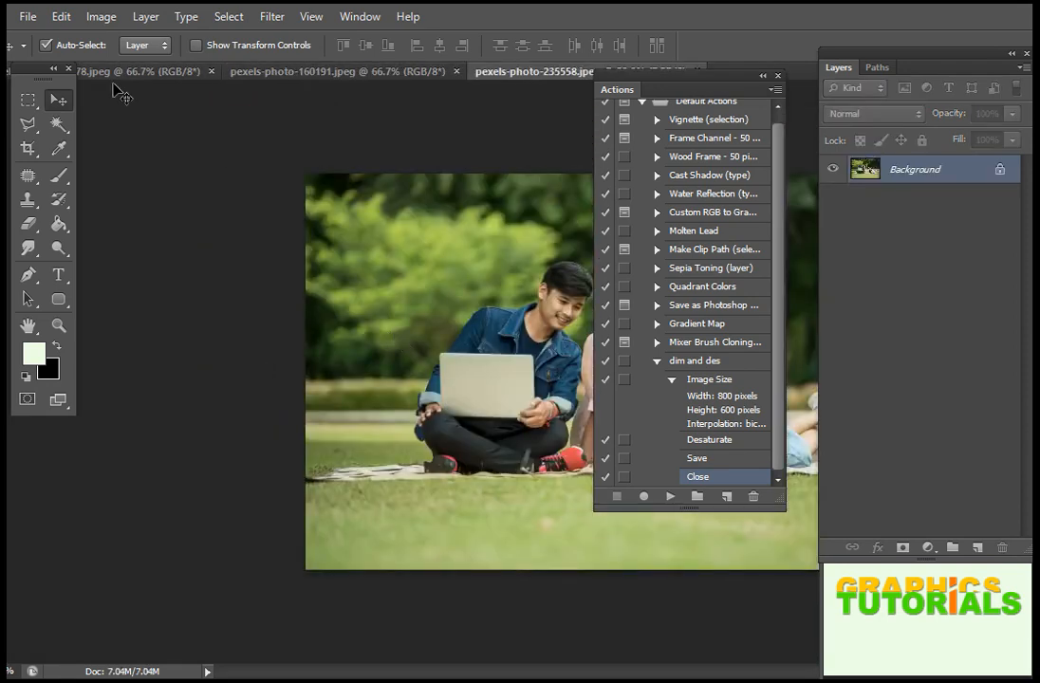
- Play the "dim and des" action on each of the three open photos, starting with pexels-photo-341378.jpeg
{"action": "left_click", "coordinate": [119, 72]}
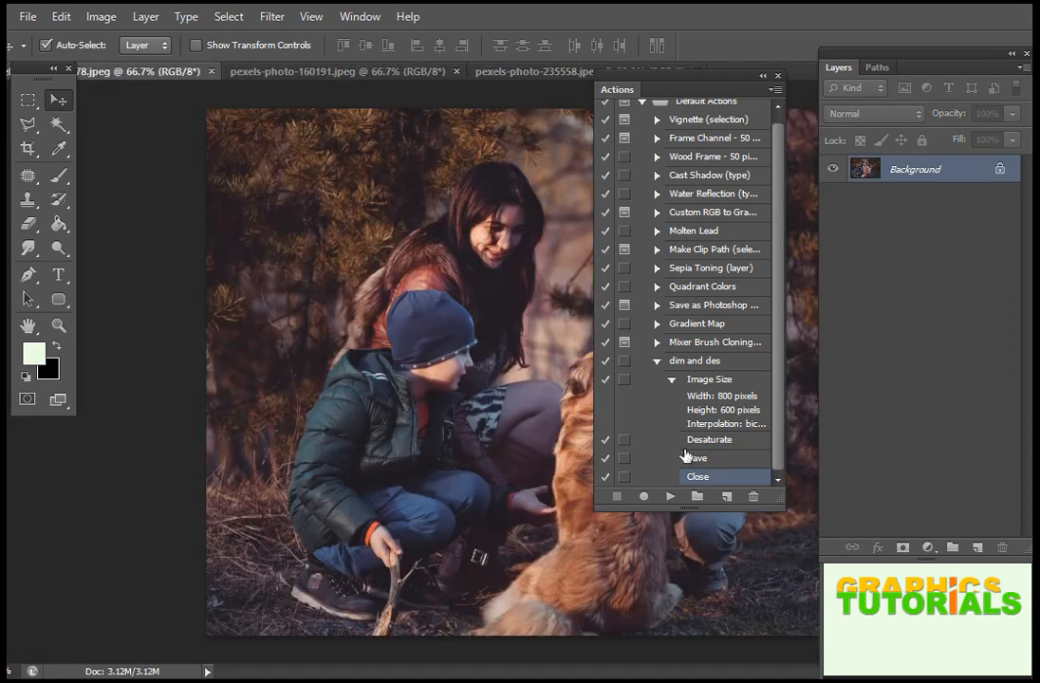
{"action": "left_click", "coordinate": [724, 364]}
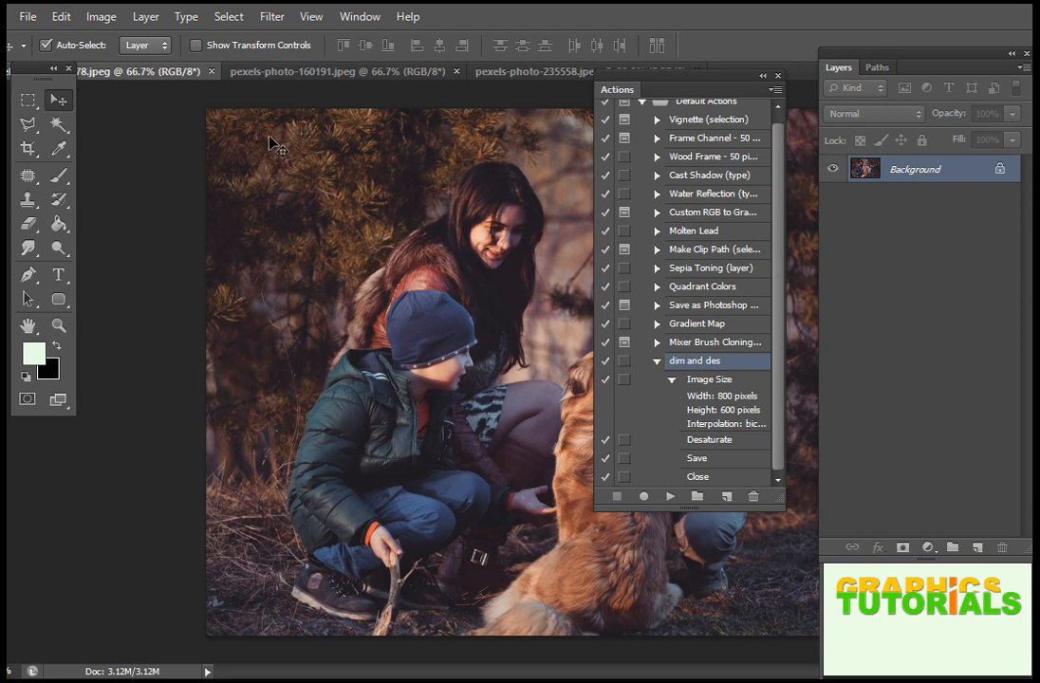
{"action": "left_click", "coordinate": [668, 494]}
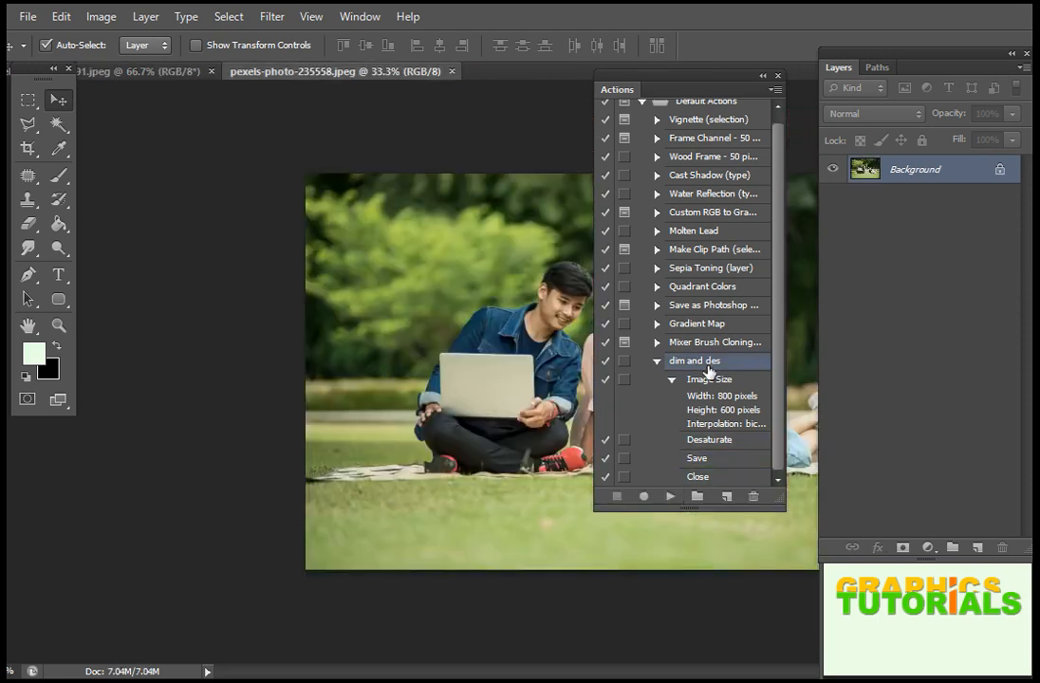
{"action": "left_click", "coordinate": [669, 497]}
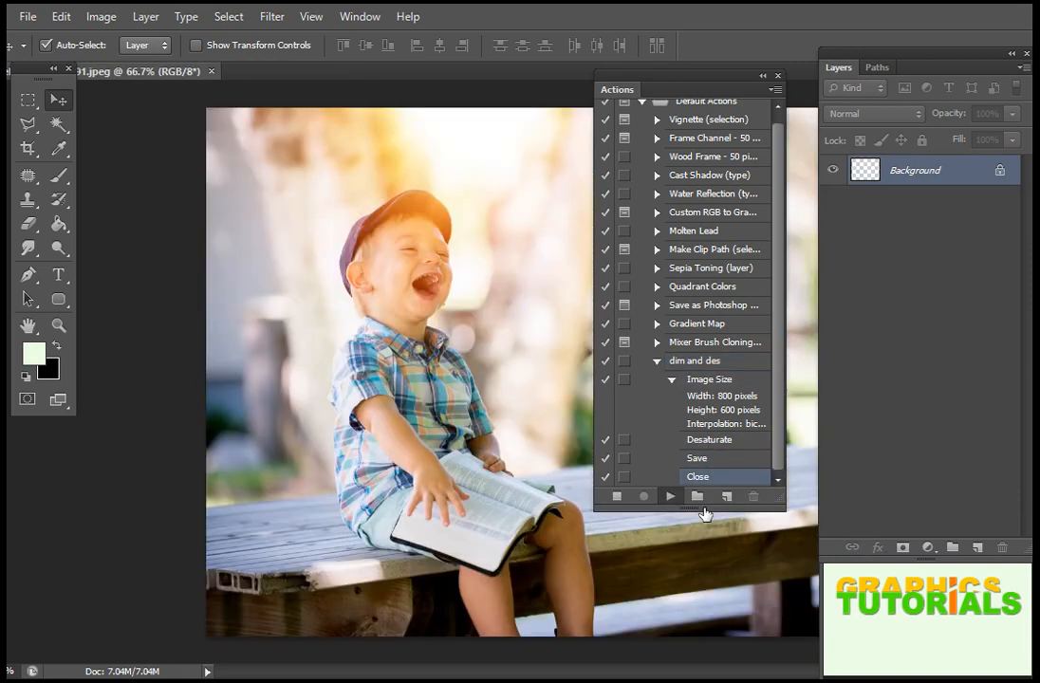
{"action": "left_click", "coordinate": [669, 497]}
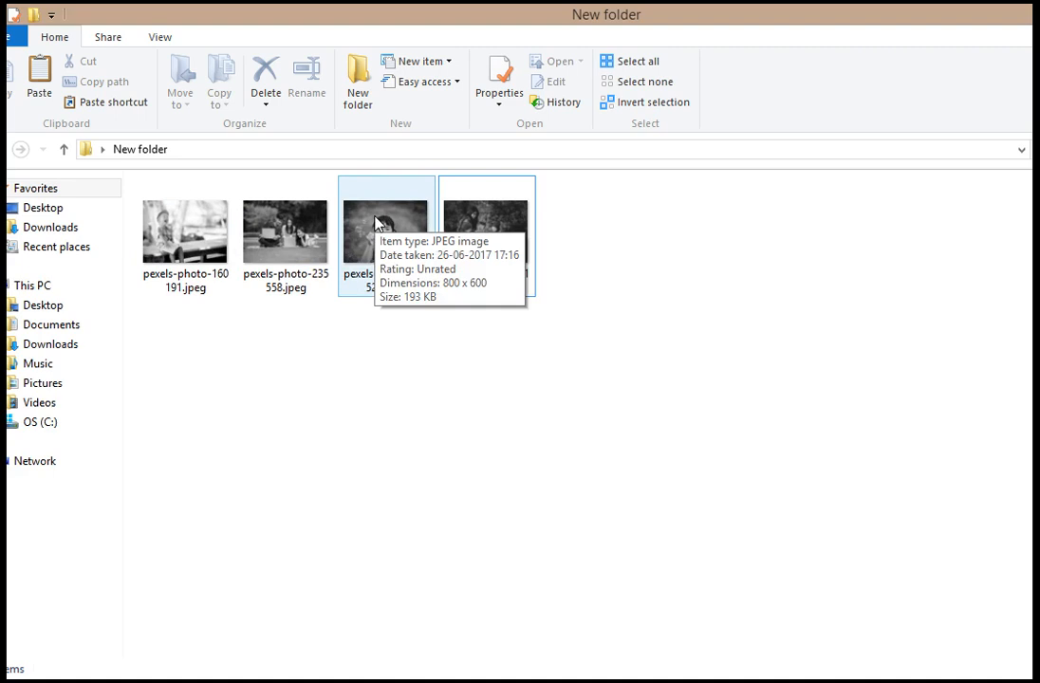
- Open pexels-photo-160191.jpeg from New folder in Windows Photo Viewer, browse through the processed photos to check them, and close the viewer
{"action": "left_click", "coordinate": [464, 223]}
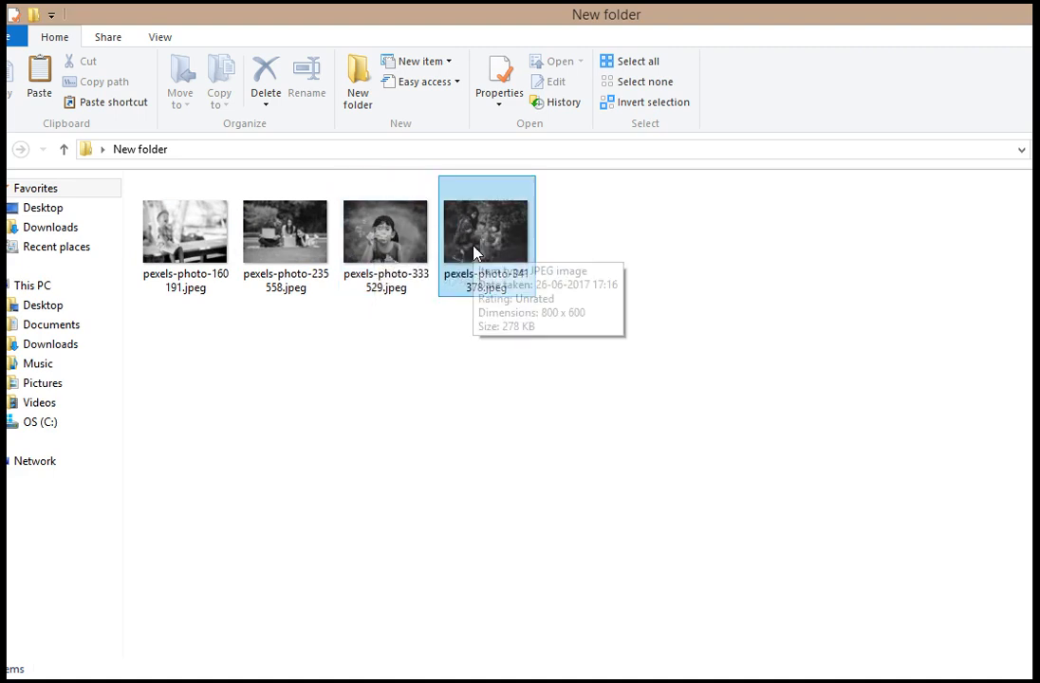
{"action": "key", "text": "Home"}
{"action": "key", "text": "Return"}
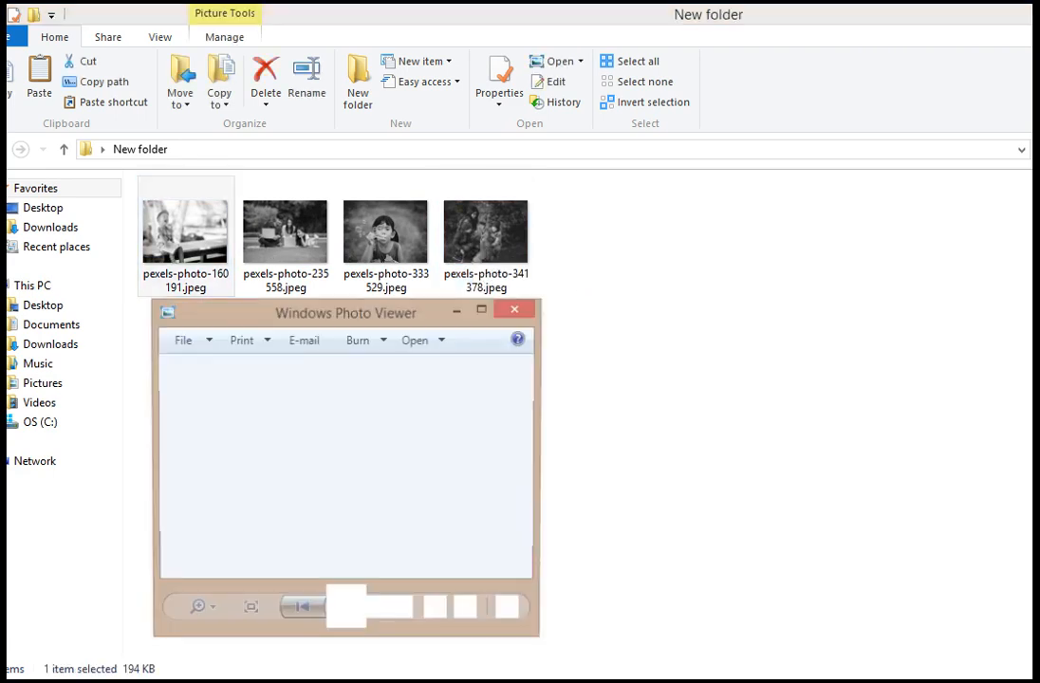
{"action": "left_click", "coordinate": [394, 611]}
{"action": "left_click", "coordinate": [394, 611]}
{"action": "left_click", "coordinate": [394, 611]}
{"action": "left_click", "coordinate": [395, 611]}
{"action": "left_click", "coordinate": [395, 611]}
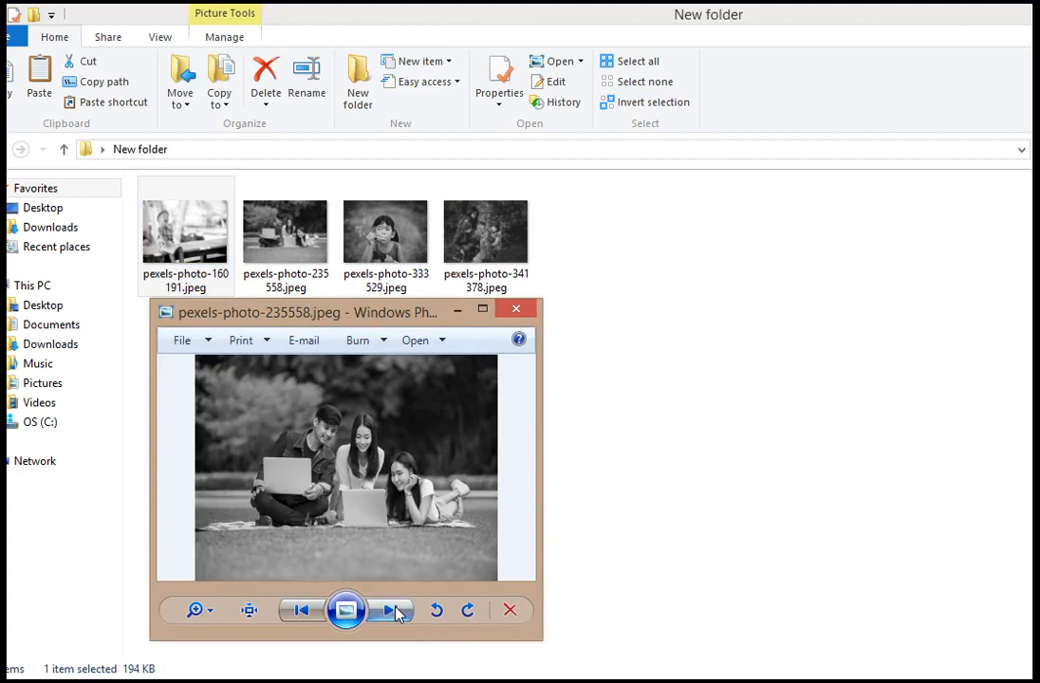
{"action": "left_click", "coordinate": [515, 309]}
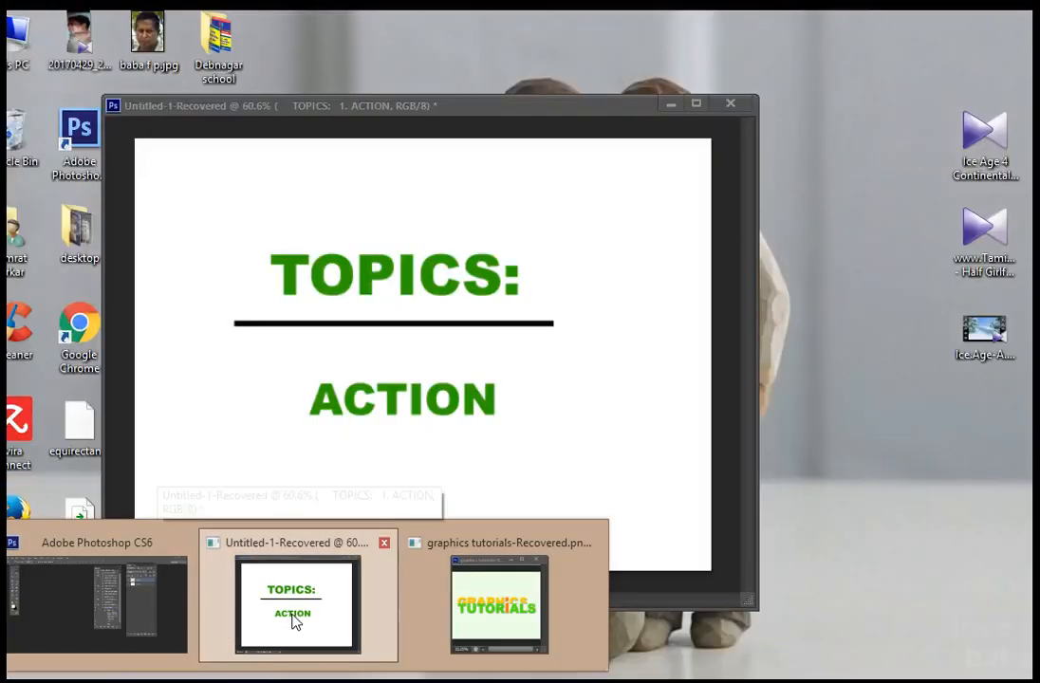
- Switch to the Untitled-1-Recovered "TOPICS: ACTION" document in Photoshop and close the Actions panel
{"action": "left_click", "coordinate": [346, 584]}
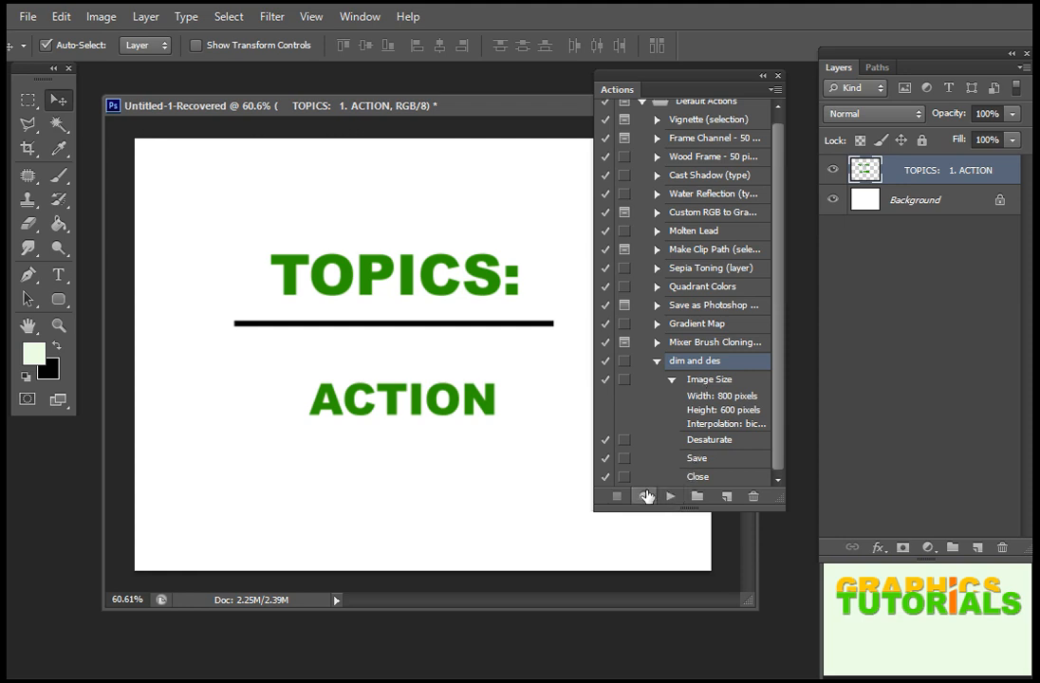
{"action": "left_click", "coordinate": [778, 75]}
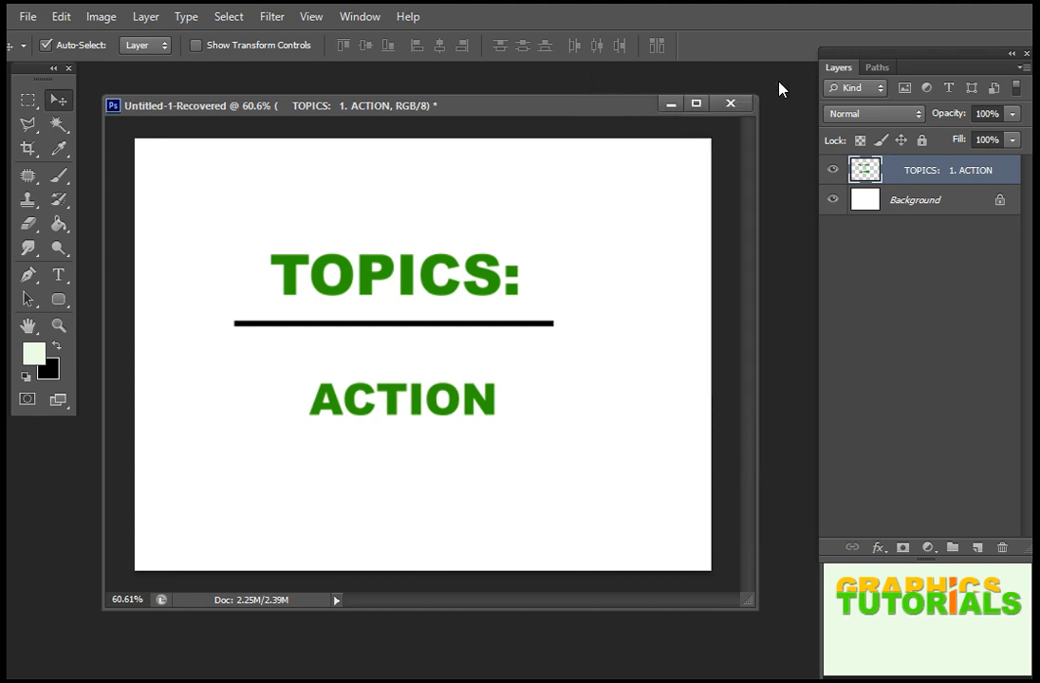